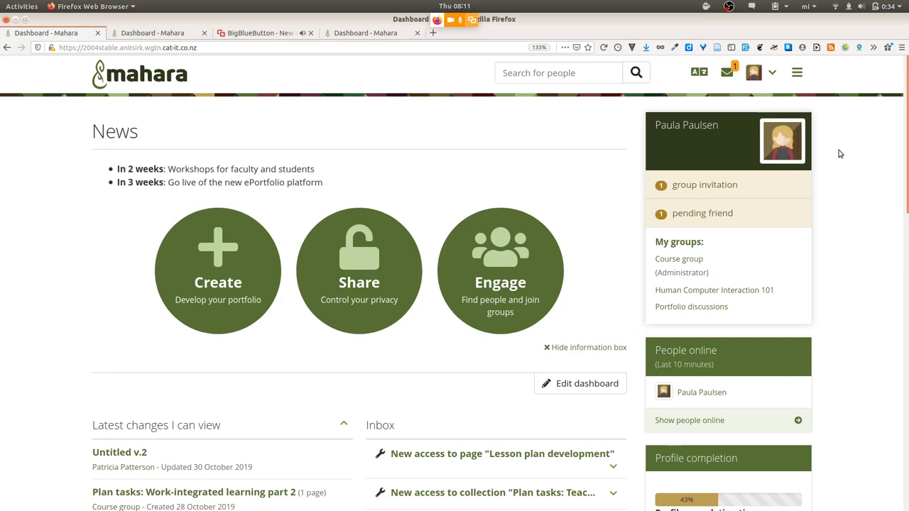
Open the account preferences and review the choices offered for the Language setting.
{"action": "left_click", "coordinate": [774, 73]}
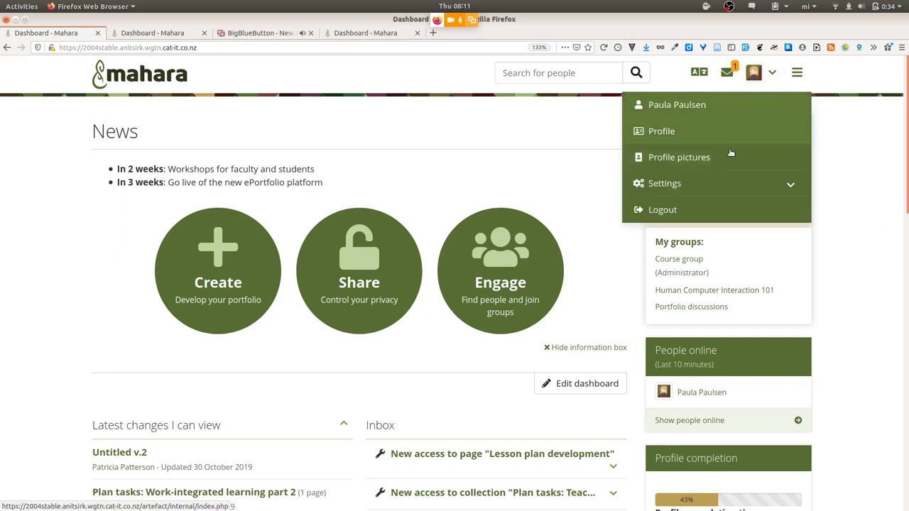
{"action": "left_click", "coordinate": [727, 184]}
{"action": "left_click", "coordinate": [700, 208]}
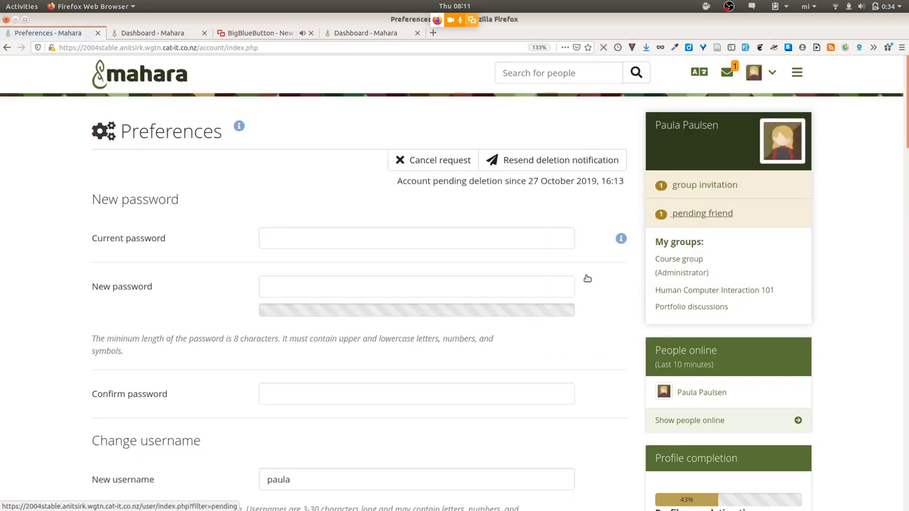
{"action": "scroll", "coordinate": [629, 403], "scroll_direction": "down", "scroll_amount": 3}
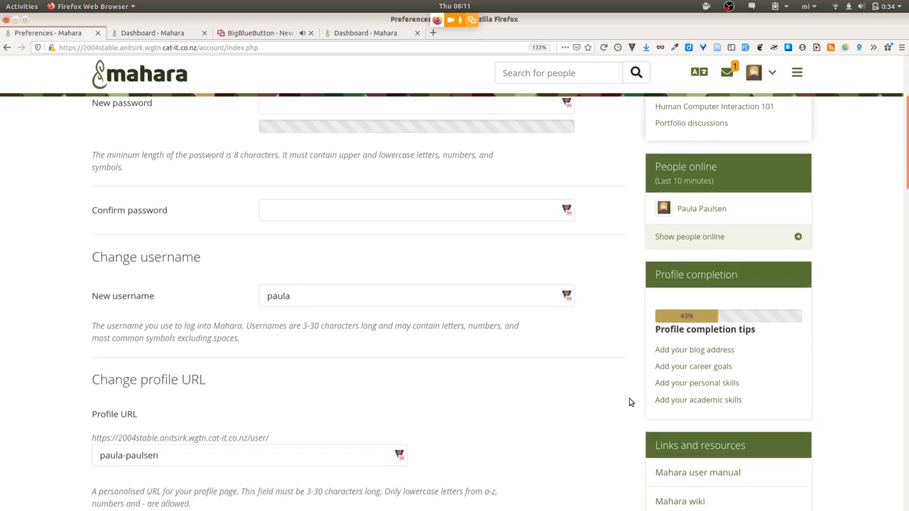
{"action": "scroll", "coordinate": [629, 403], "scroll_direction": "down", "scroll_amount": 6}
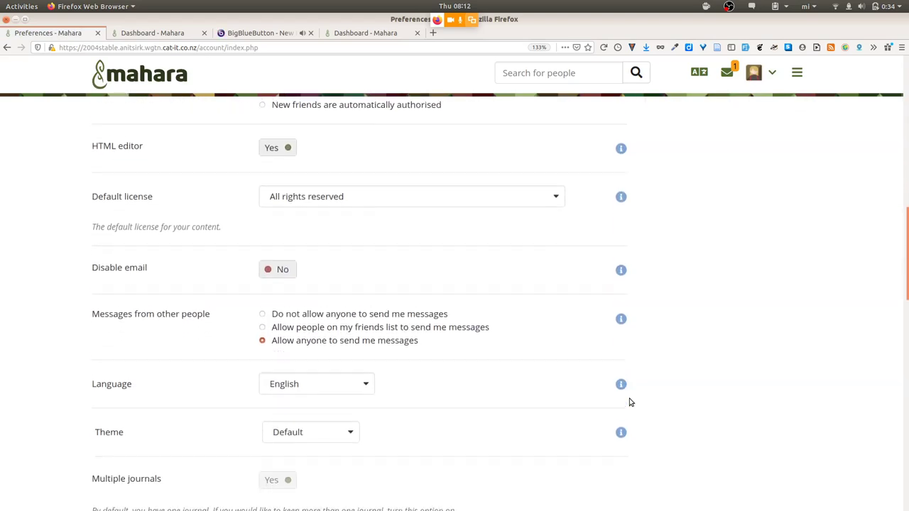
{"action": "scroll", "coordinate": [629, 403], "scroll_direction": "down", "scroll_amount": 1}
{"action": "left_click", "coordinate": [340, 289]}
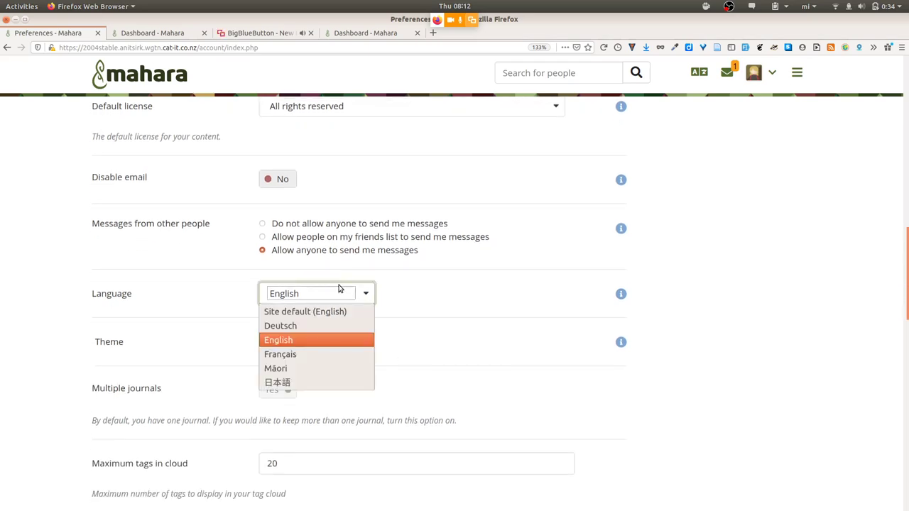
{"action": "left_click", "coordinate": [399, 393]}
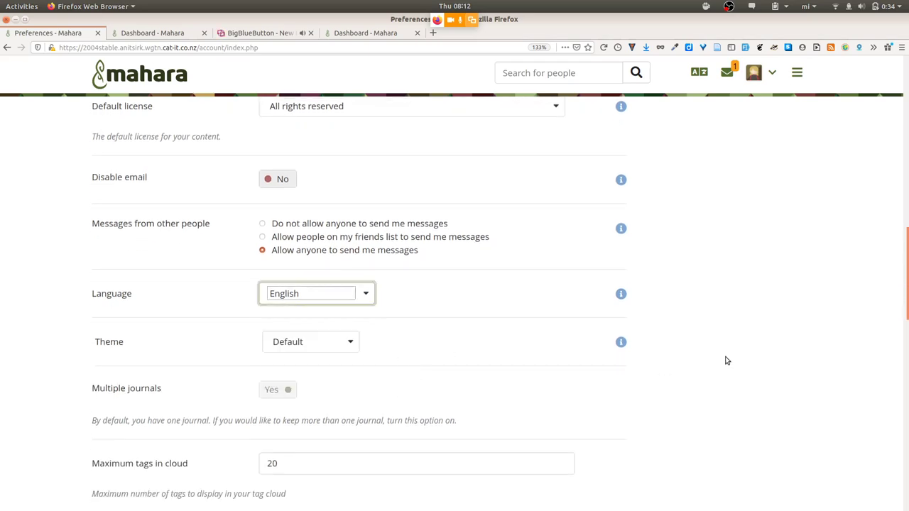
{"action": "scroll", "coordinate": [729, 361], "scroll_direction": "up", "scroll_amount": 8}
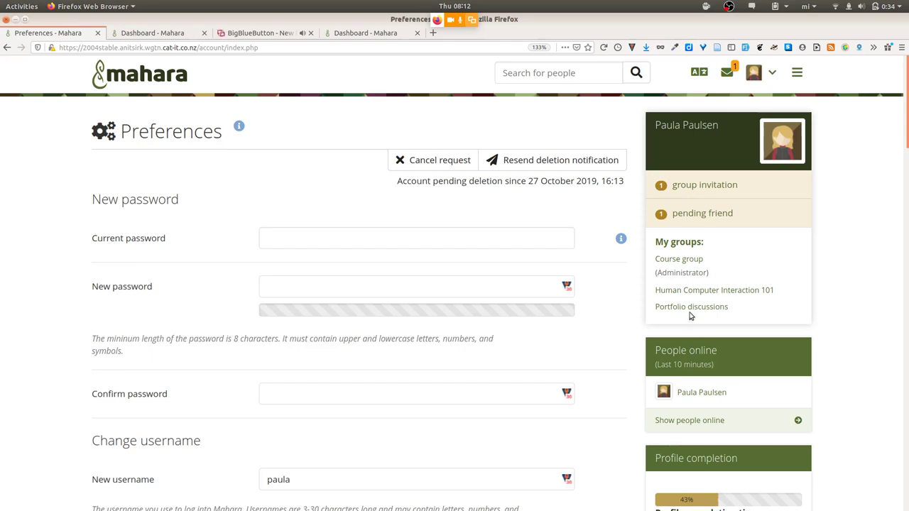
Switch the site's display language to Français, followed by Māori.
{"action": "left_click", "coordinate": [706, 82]}
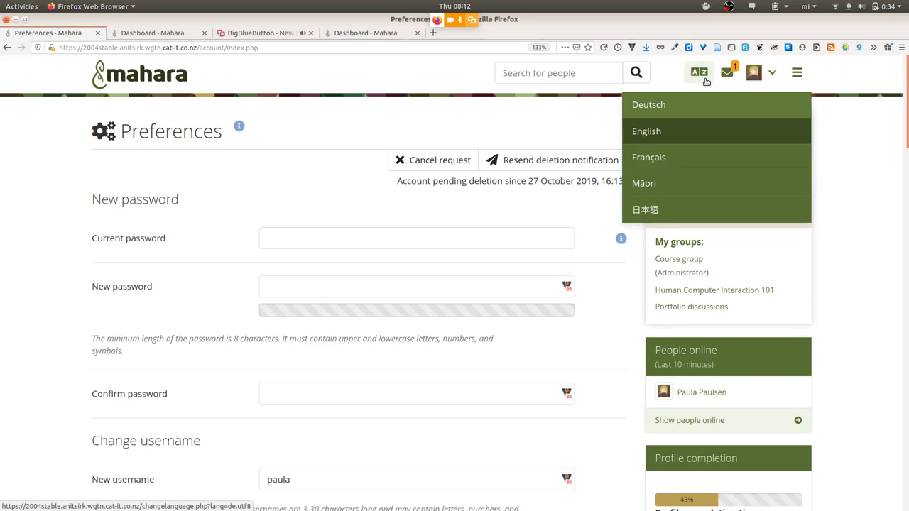
{"action": "left_click", "coordinate": [676, 158]}
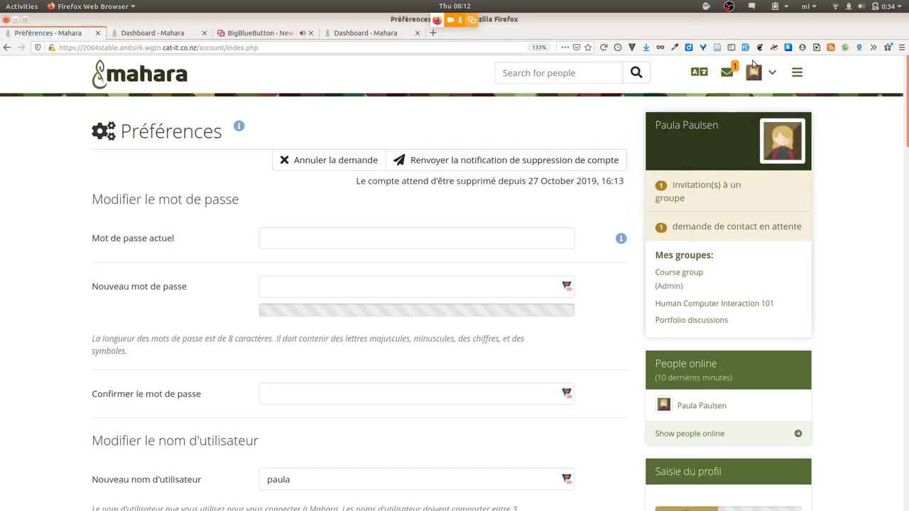
{"action": "left_click", "coordinate": [698, 72]}
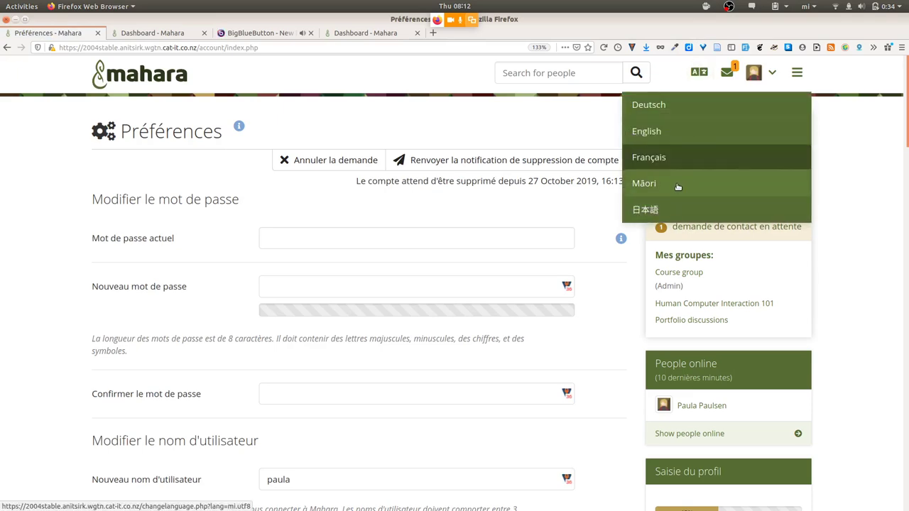
{"action": "left_click", "coordinate": [677, 184]}
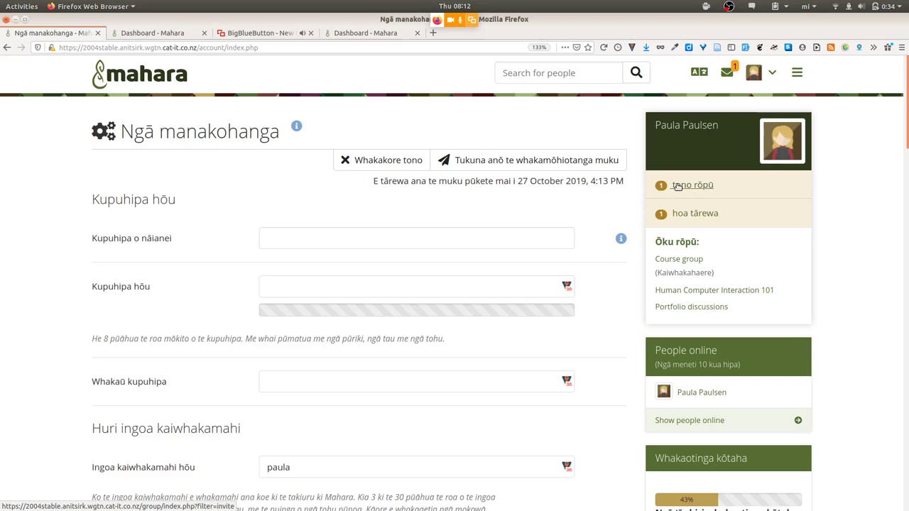
Switch the site's display language to 日本語 and return it to English.
{"action": "left_click", "coordinate": [698, 74]}
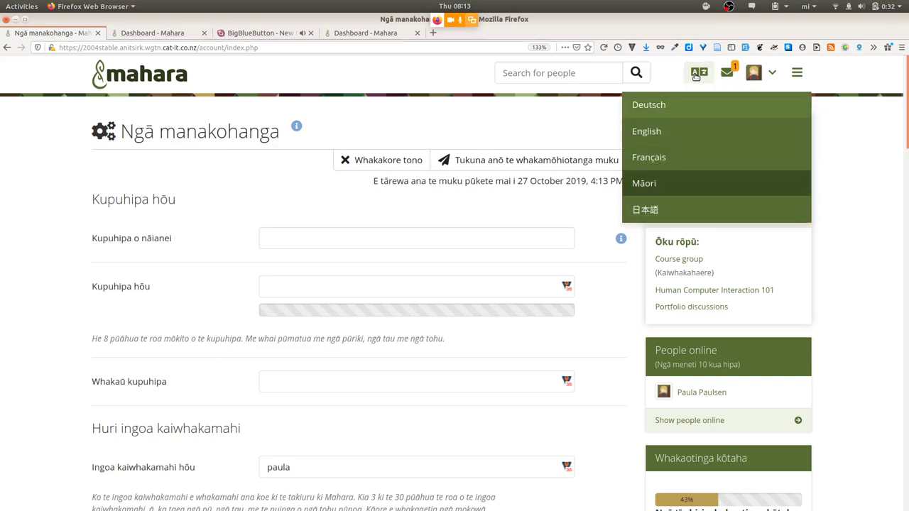
{"action": "left_click", "coordinate": [671, 211]}
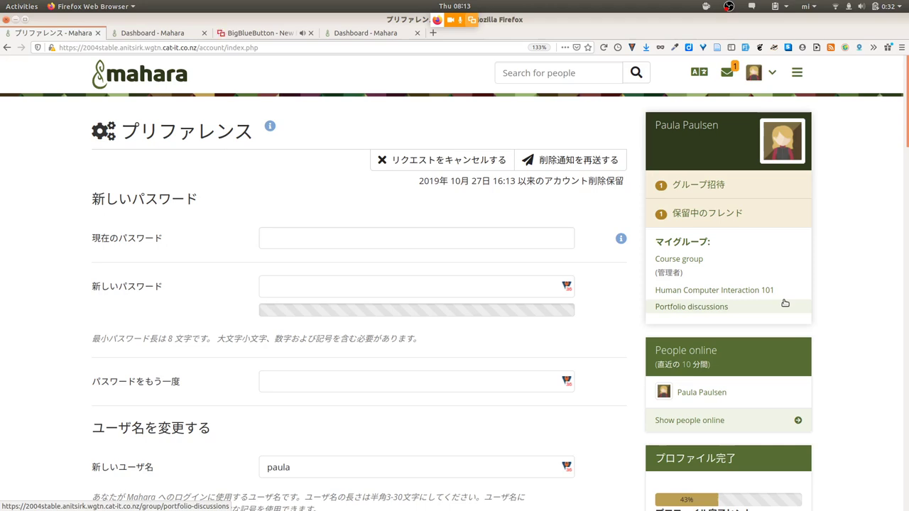
{"action": "left_click", "coordinate": [699, 74]}
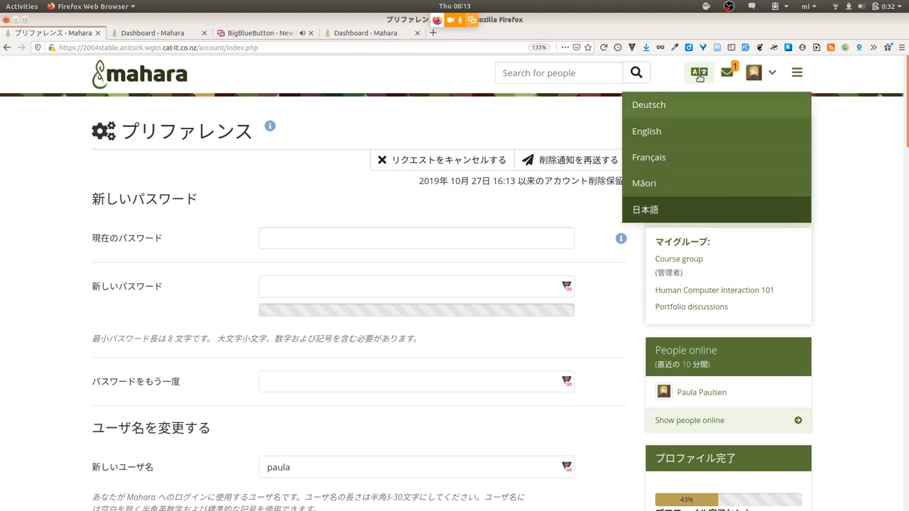
{"action": "left_click", "coordinate": [688, 138]}
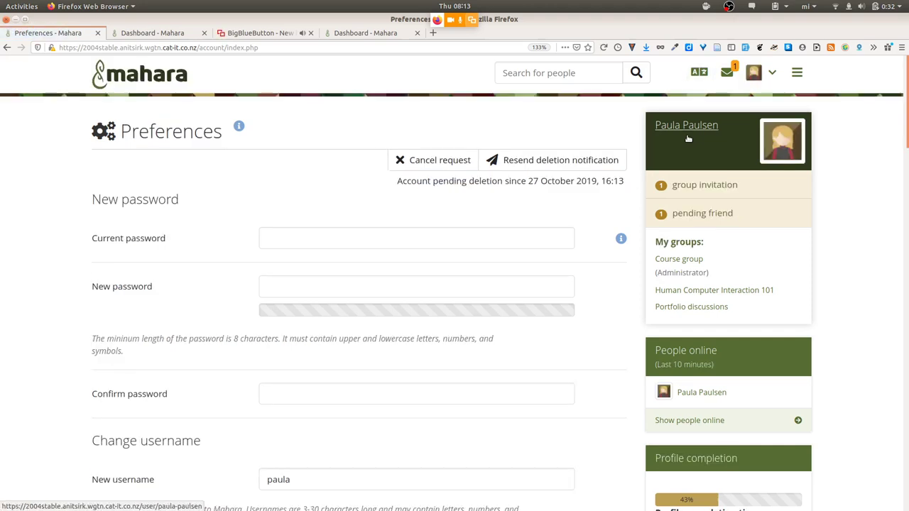
Go to the portfolios shared by me and open the access settings of the HCI experiments collection.
{"action": "left_click", "coordinate": [797, 73]}
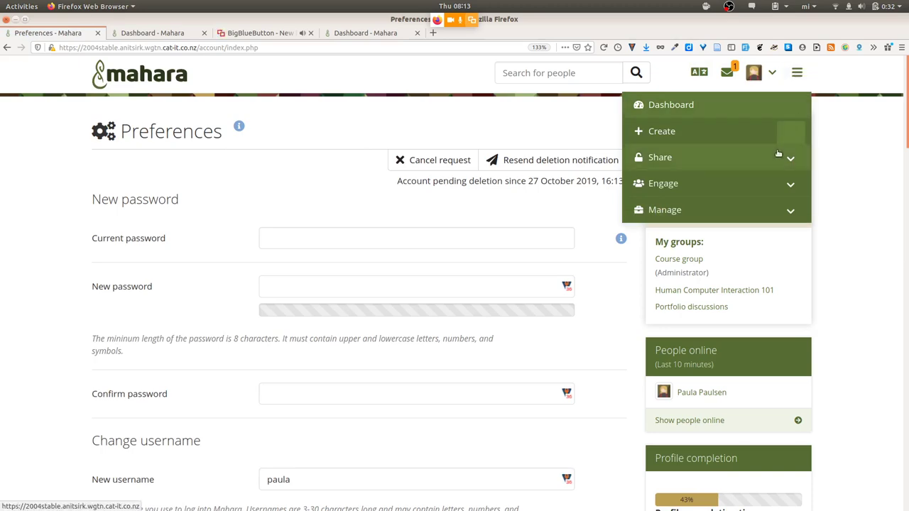
{"action": "left_click", "coordinate": [756, 160]}
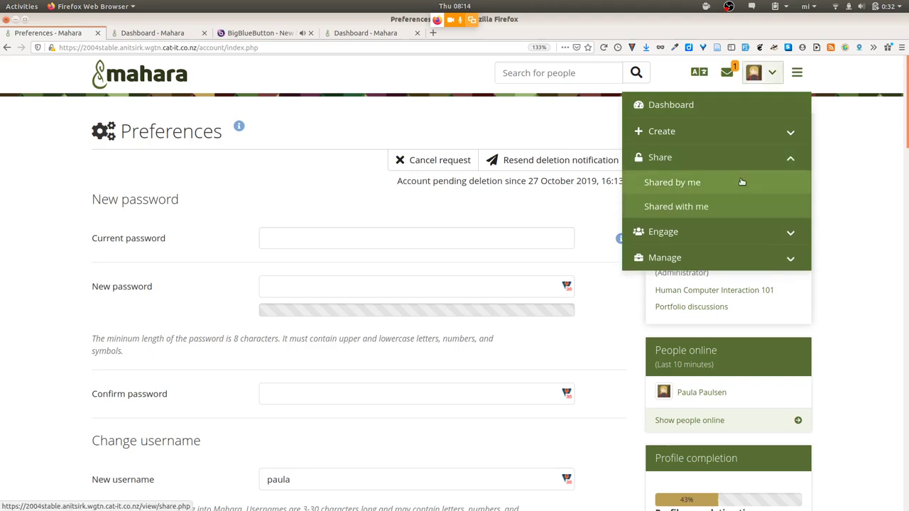
{"action": "left_click", "coordinate": [741, 182]}
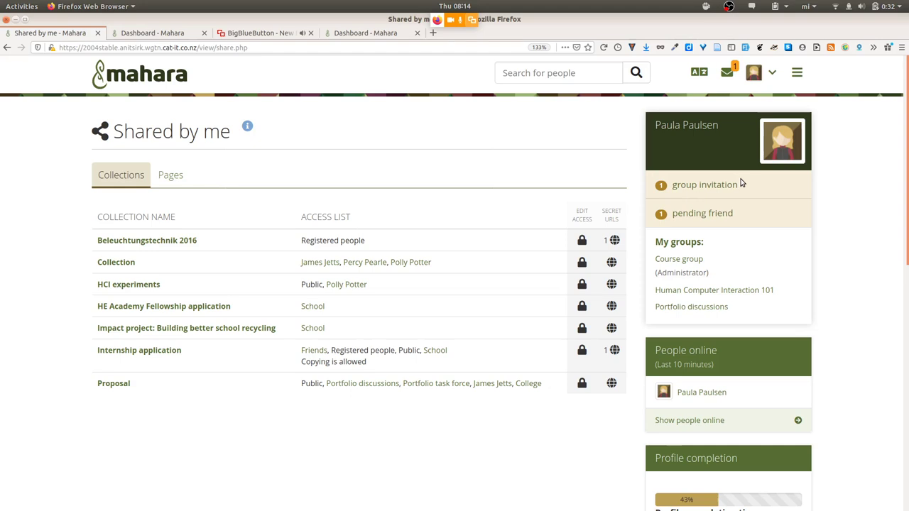
{"action": "left_click", "coordinate": [582, 286]}
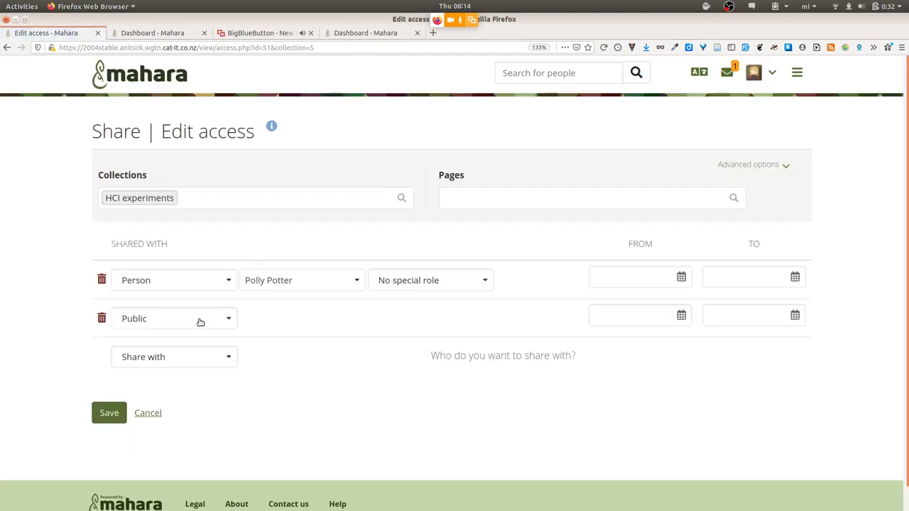
Share the HCI experiments collection with another person, searching for "p" and choosing the first School member, and save the access rules.
{"action": "left_click", "coordinate": [188, 357]}
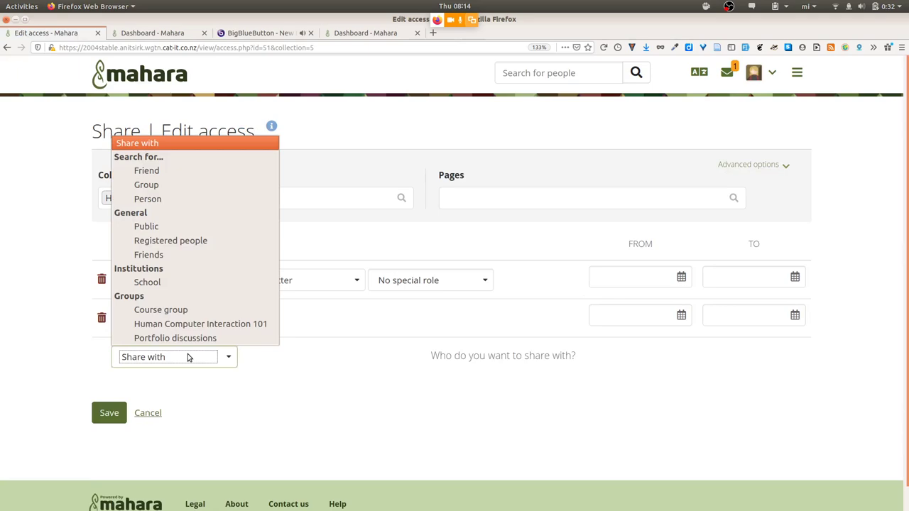
{"action": "left_click", "coordinate": [202, 200]}
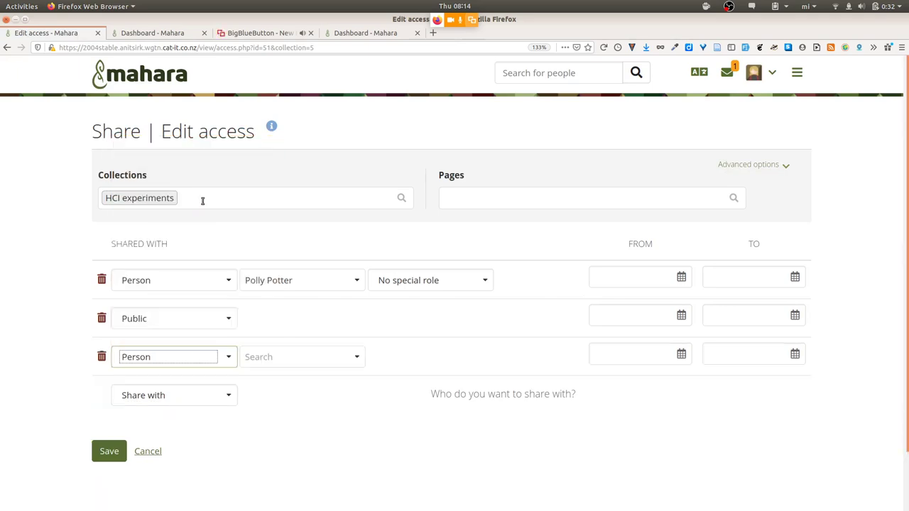
{"action": "left_click", "coordinate": [304, 358]}
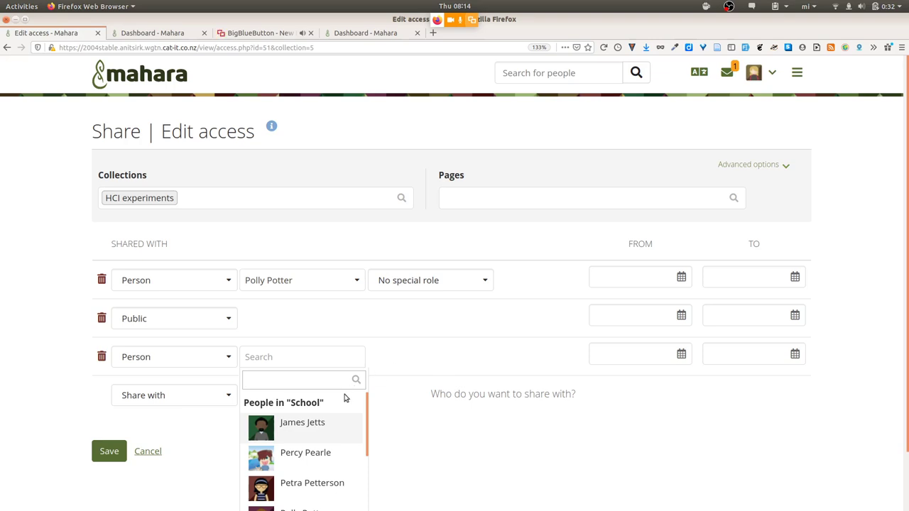
{"action": "scroll", "coordinate": [321, 412], "scroll_direction": "down", "scroll_amount": 3}
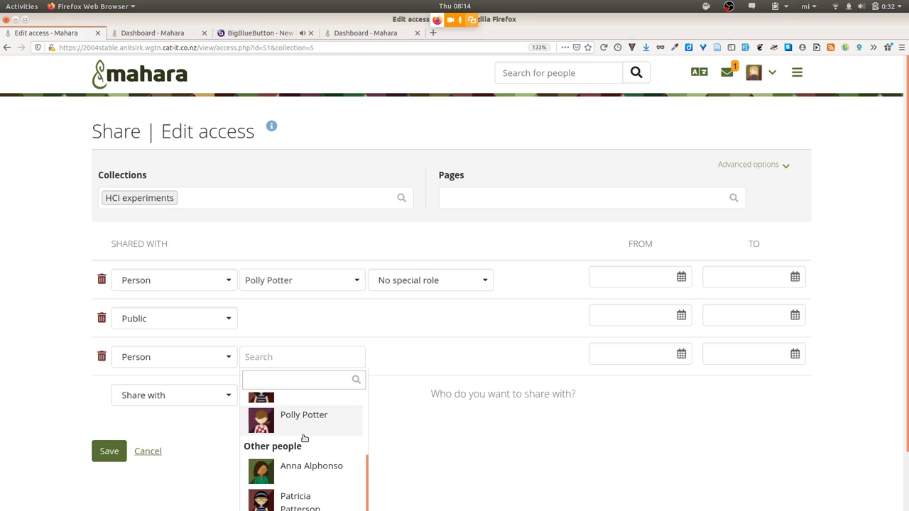
{"action": "scroll", "coordinate": [304, 436], "scroll_direction": "up", "scroll_amount": 3}
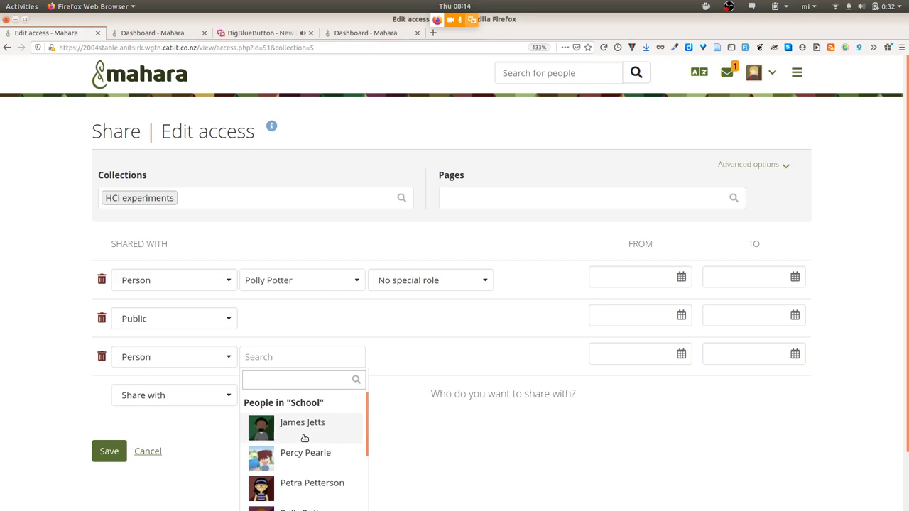
{"action": "type", "text": "p"}
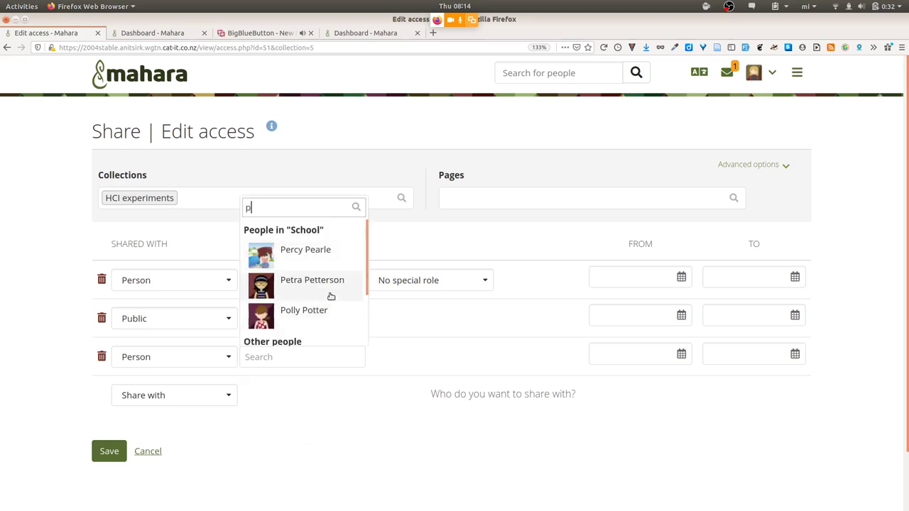
{"action": "scroll", "coordinate": [331, 296], "scroll_direction": "down", "scroll_amount": 2}
{"action": "scroll", "coordinate": [331, 296], "scroll_direction": "up", "scroll_amount": 2}
{"action": "left_click", "coordinate": [313, 252]}
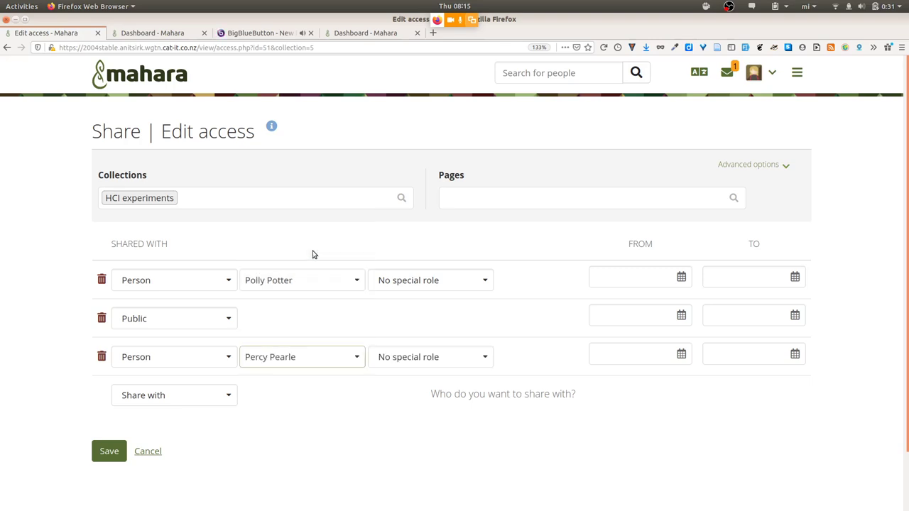
{"action": "left_click", "coordinate": [107, 449]}
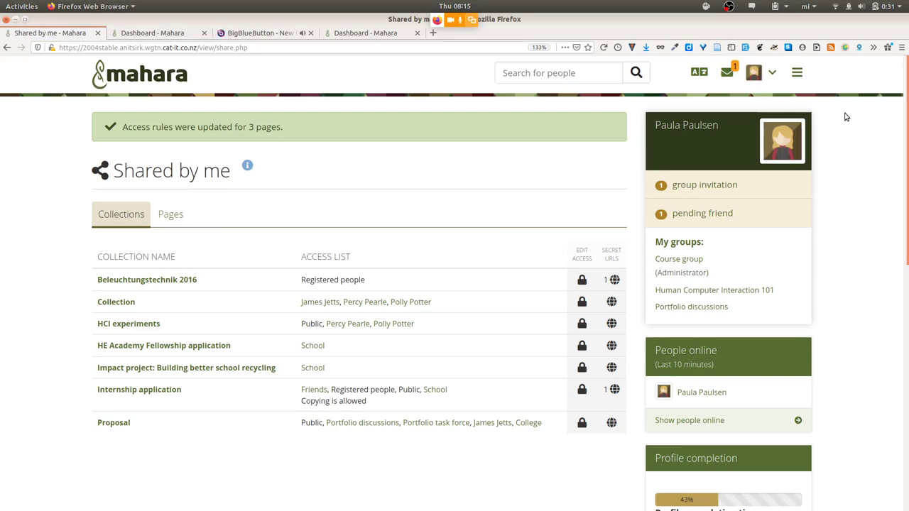
Open the Groups overview and remove the "aotearoa" label filter from the results.
{"action": "left_click", "coordinate": [797, 73]}
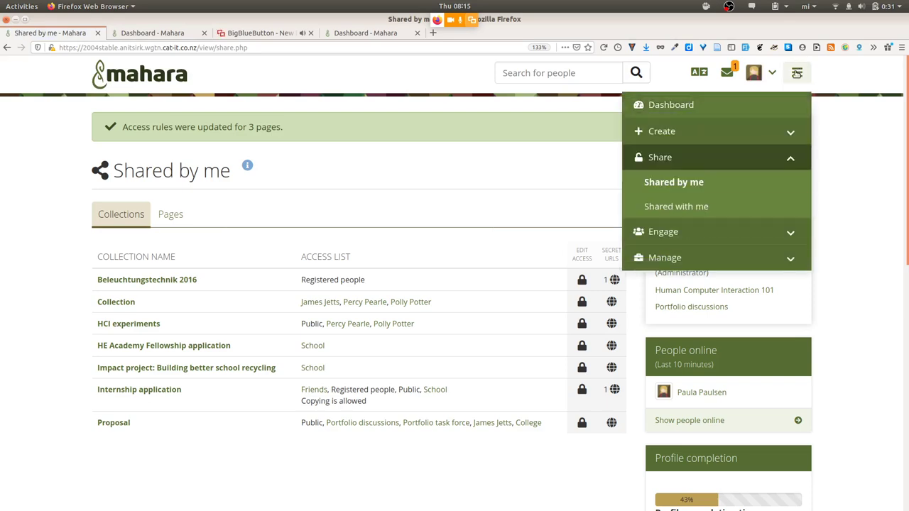
{"action": "left_click", "coordinate": [725, 236]}
{"action": "left_click", "coordinate": [717, 231]}
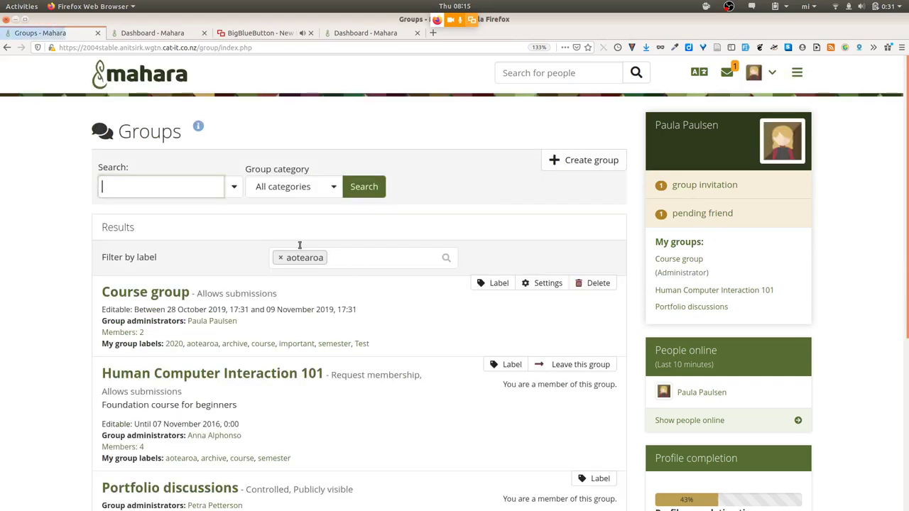
{"action": "left_click", "coordinate": [281, 258]}
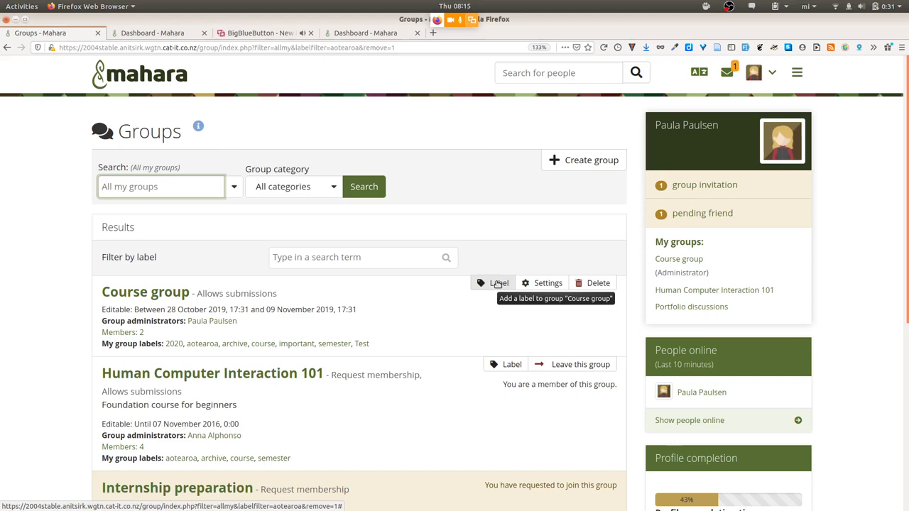
Remove the labels "semester" and "Test" from Course group and save the group labels.
{"action": "left_click", "coordinate": [498, 283]}
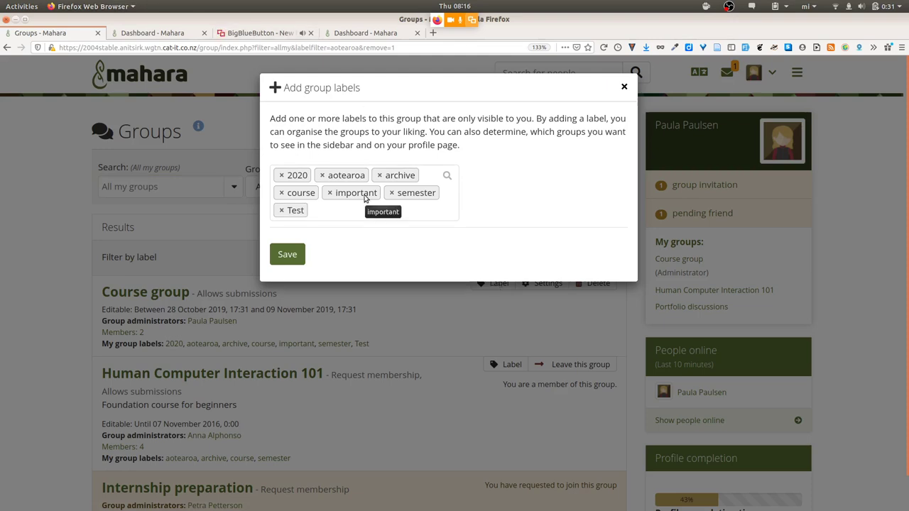
{"action": "left_click", "coordinate": [349, 212]}
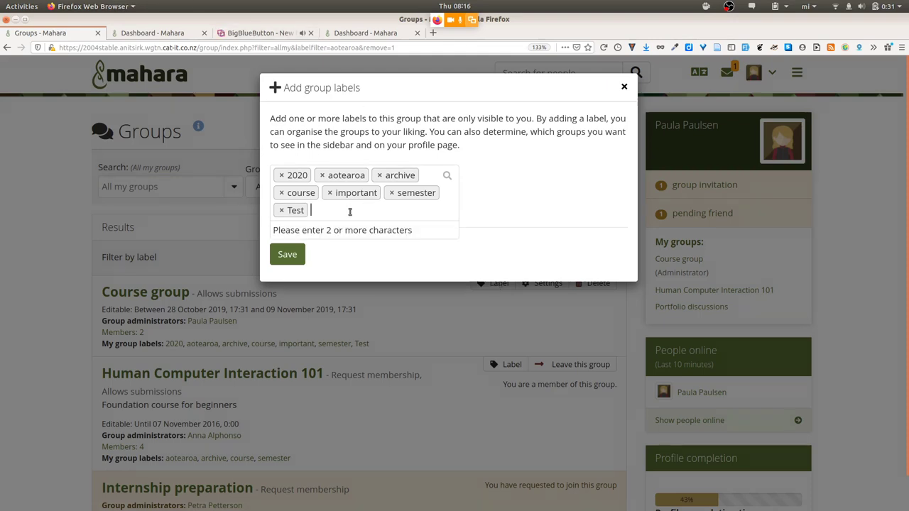
{"action": "left_click", "coordinate": [391, 193]}
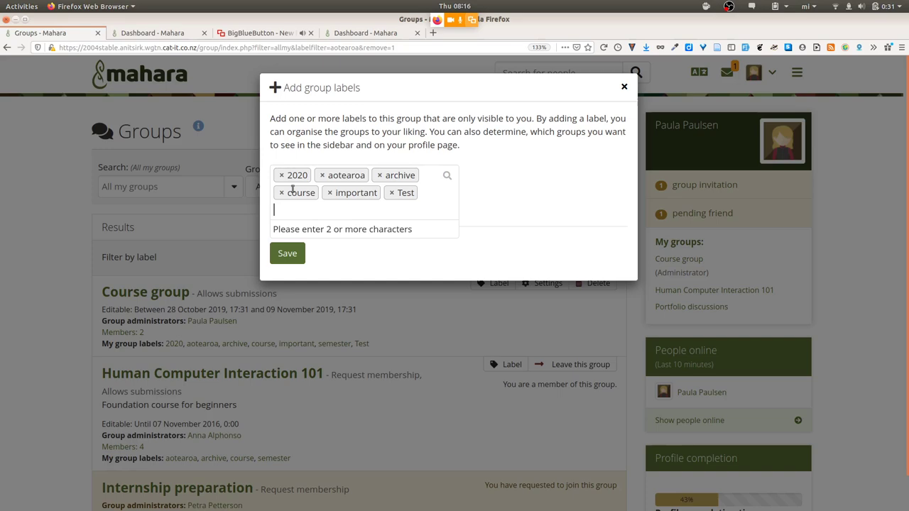
{"action": "left_click", "coordinate": [393, 194]}
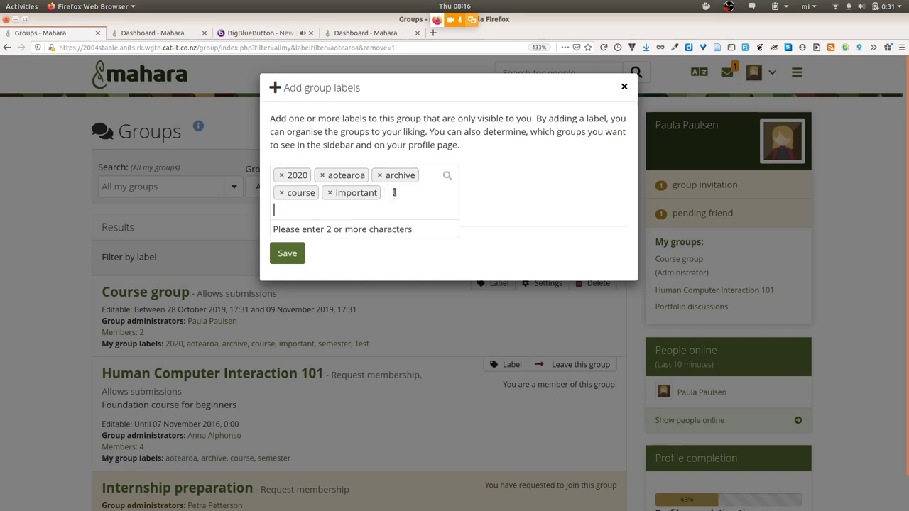
{"action": "left_click", "coordinate": [289, 251]}
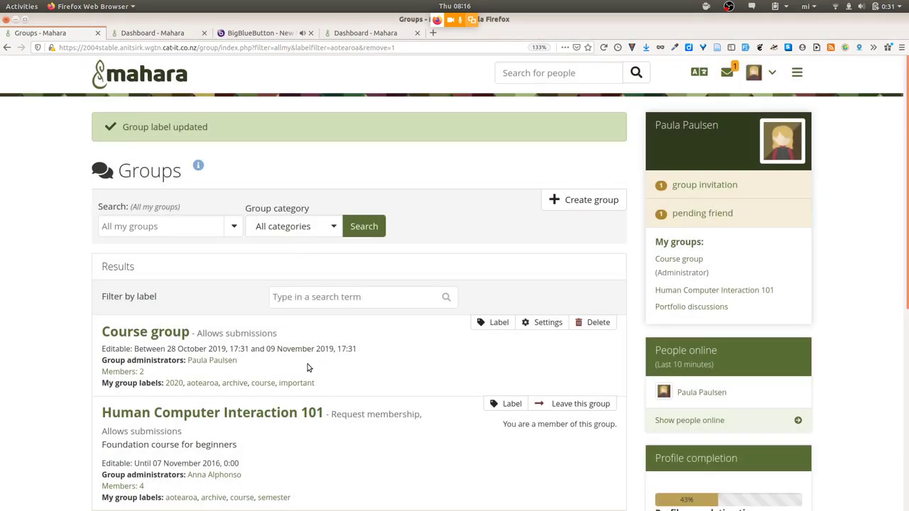
Filter the groups list by the labels "aotearoa", "2020" and "archive", using the labels shown on Course group.
{"action": "left_click", "coordinate": [194, 384]}
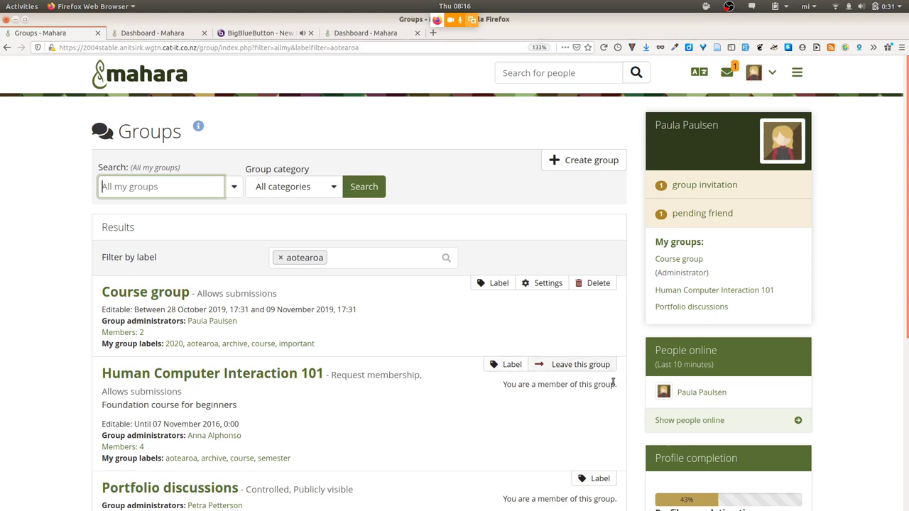
{"action": "scroll", "coordinate": [625, 391], "scroll_direction": "down", "scroll_amount": 2}
{"action": "scroll", "coordinate": [625, 391], "scroll_direction": "down", "scroll_amount": 2}
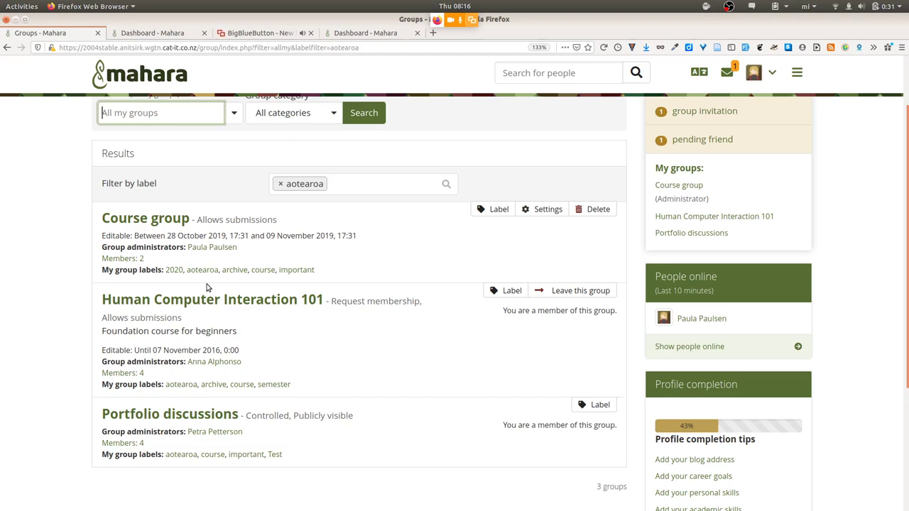
{"action": "left_click", "coordinate": [171, 271]}
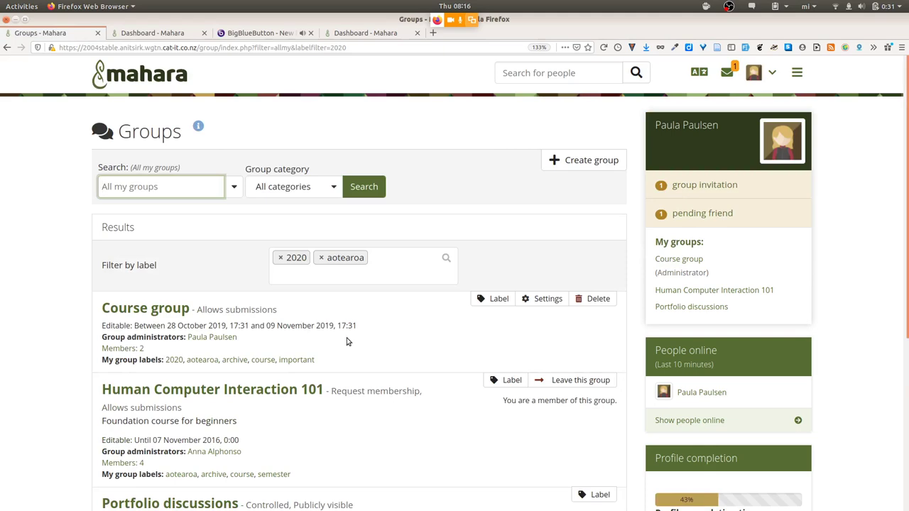
{"action": "scroll", "coordinate": [347, 342], "scroll_direction": "down", "scroll_amount": 3}
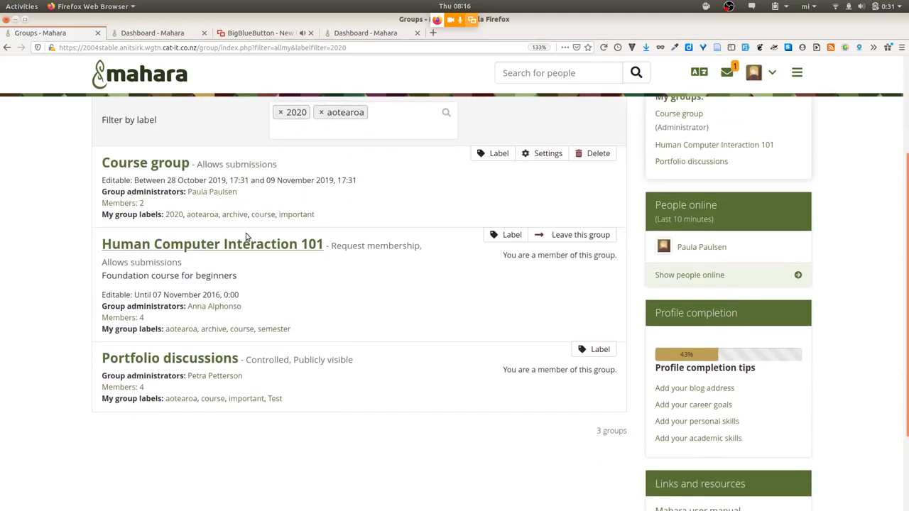
{"action": "left_click", "coordinate": [233, 216]}
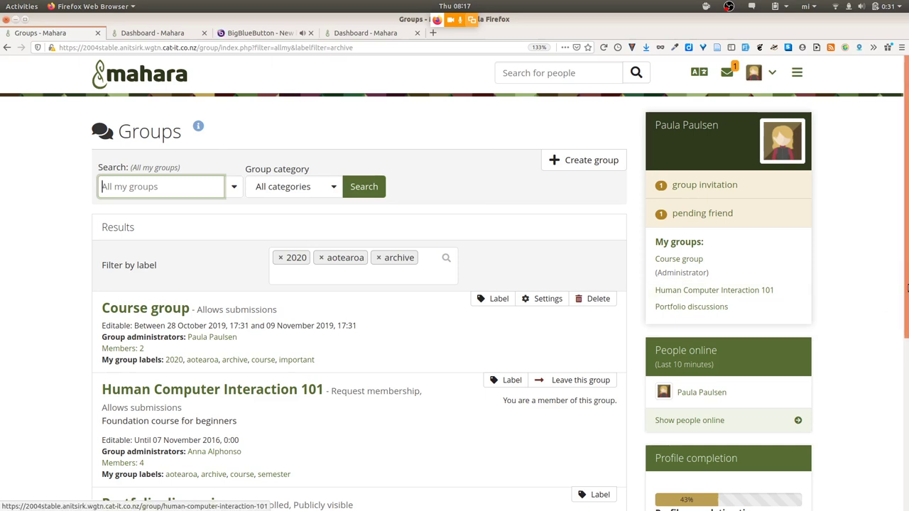
Open the account preferences and examine the group label filter and the Sort groups options without changing them.
{"action": "left_click", "coordinate": [755, 72]}
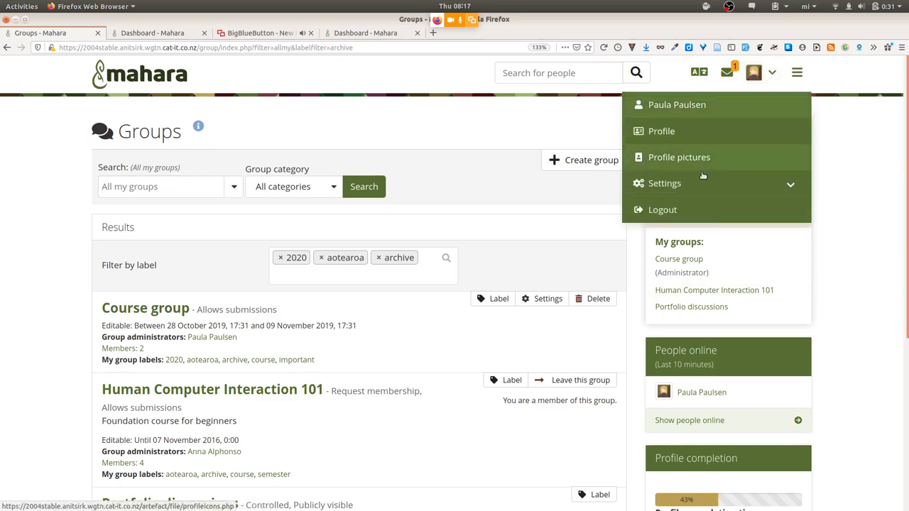
{"action": "left_click", "coordinate": [698, 184]}
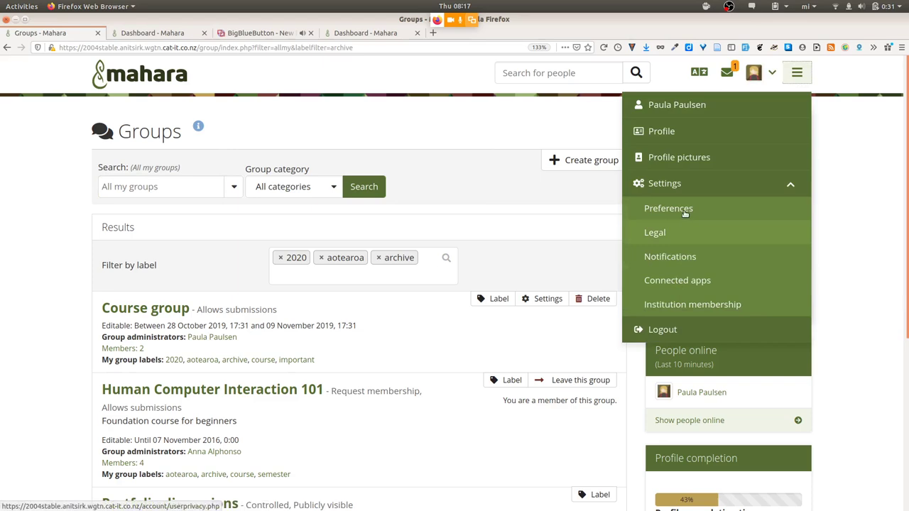
{"action": "left_click", "coordinate": [683, 210]}
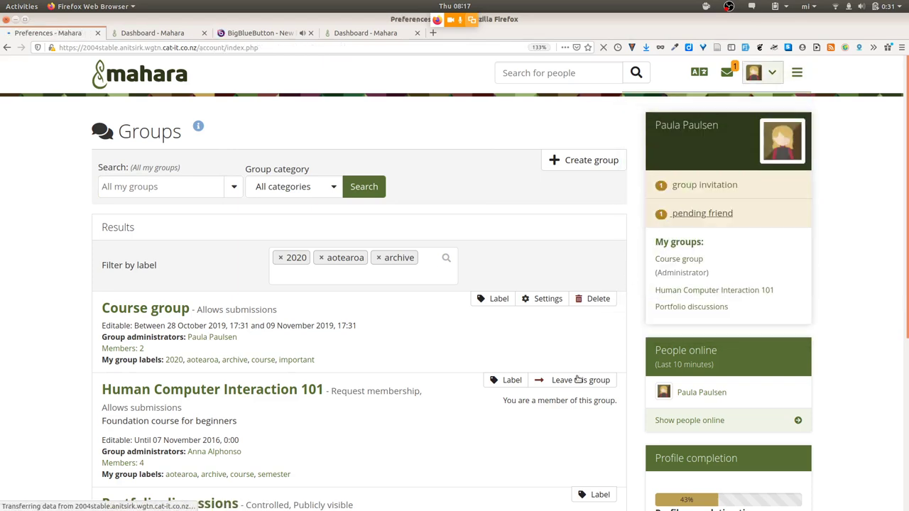
{"action": "scroll", "coordinate": [571, 379], "scroll_direction": "down", "scroll_amount": 15}
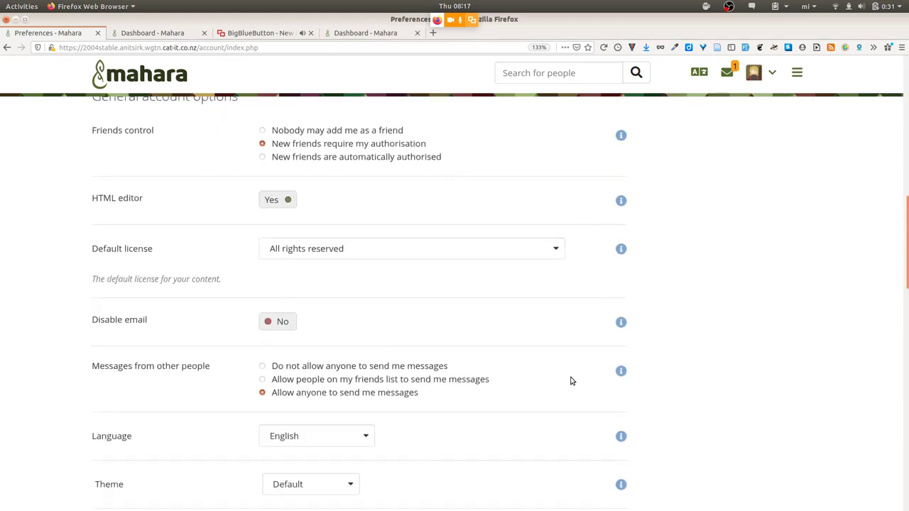
{"action": "scroll", "coordinate": [571, 378], "scroll_direction": "down", "scroll_amount": 7}
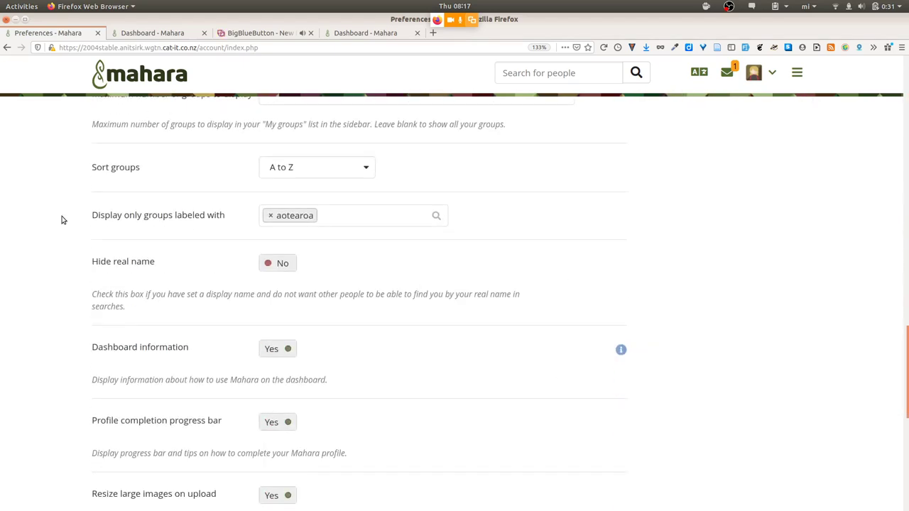
{"action": "left_click_drag", "start_coordinate": [92, 215], "coordinate": [226, 221]}
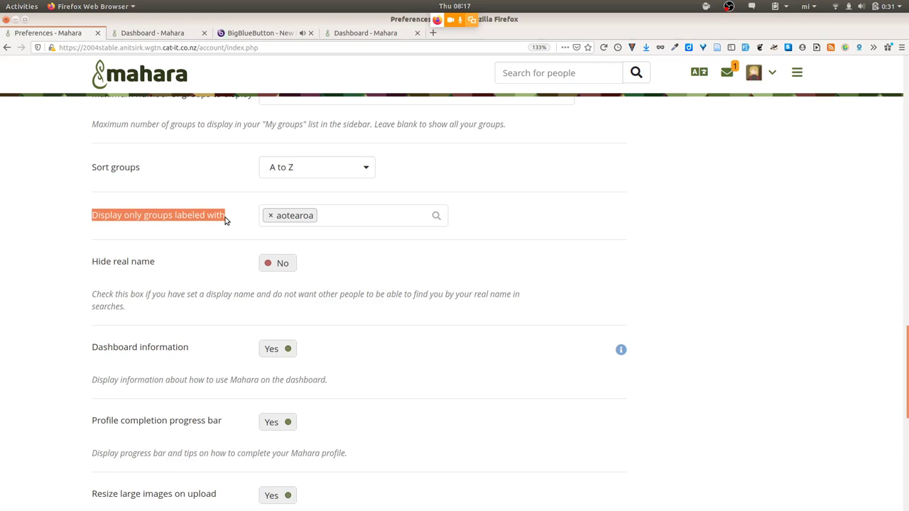
{"action": "left_click", "coordinate": [326, 169]}
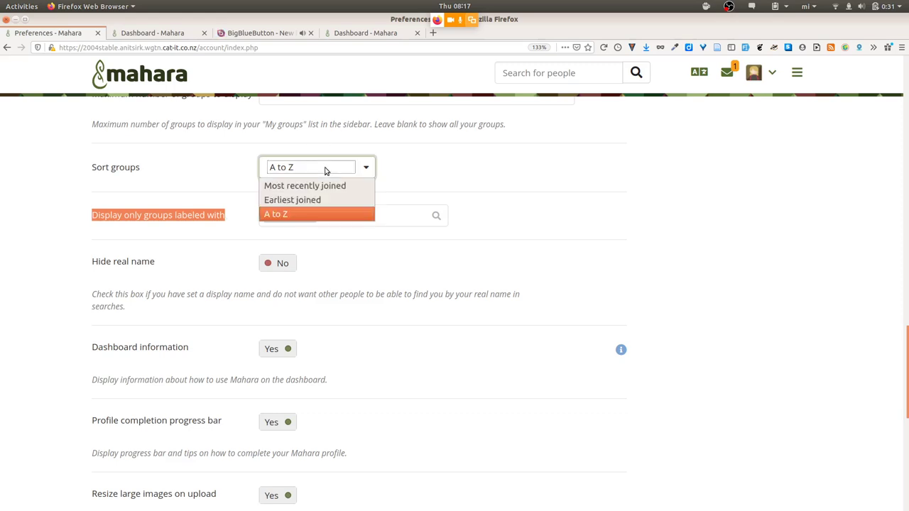
{"action": "left_click", "coordinate": [406, 168]}
Open the profile page for editing, view the configuration of its My groups block and close it unchanged.
{"action": "left_click", "coordinate": [754, 73]}
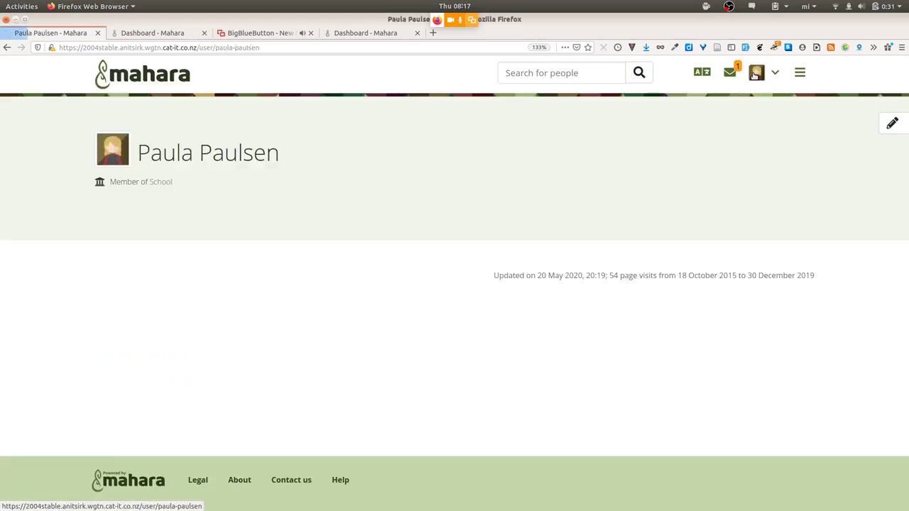
{"action": "left_click", "coordinate": [887, 124]}
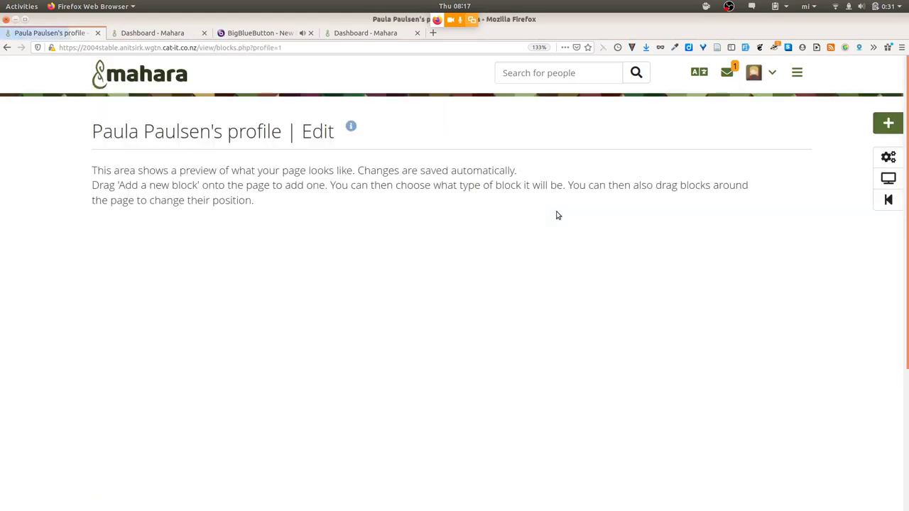
{"action": "scroll", "coordinate": [559, 214], "scroll_direction": "down", "scroll_amount": 6}
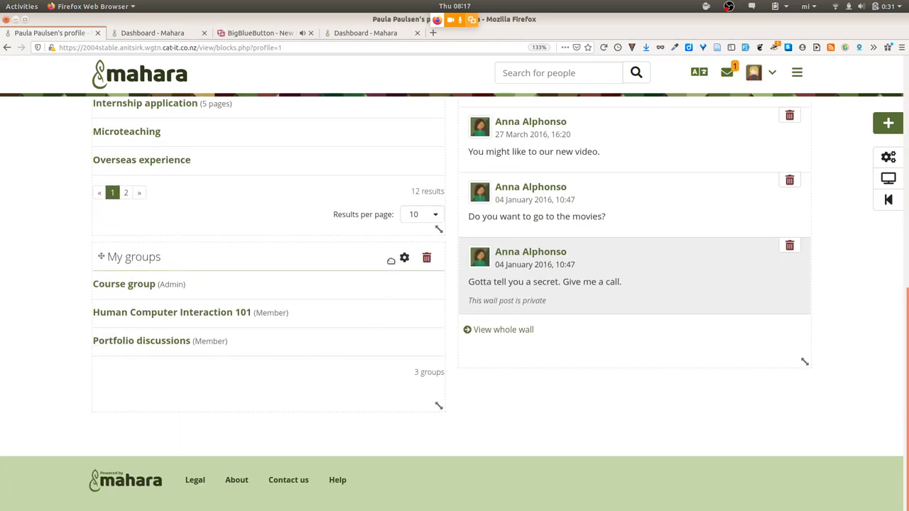
{"action": "left_click", "coordinate": [404, 257]}
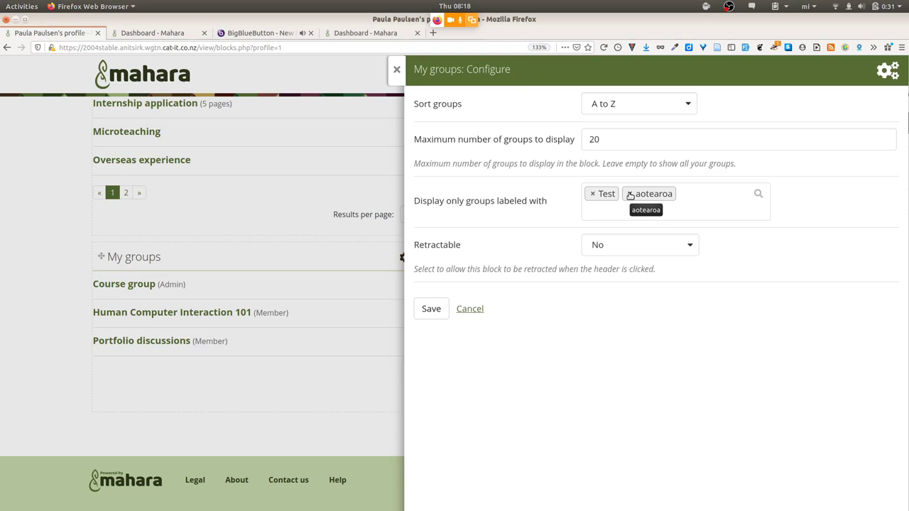
{"action": "left_click", "coordinate": [395, 69]}
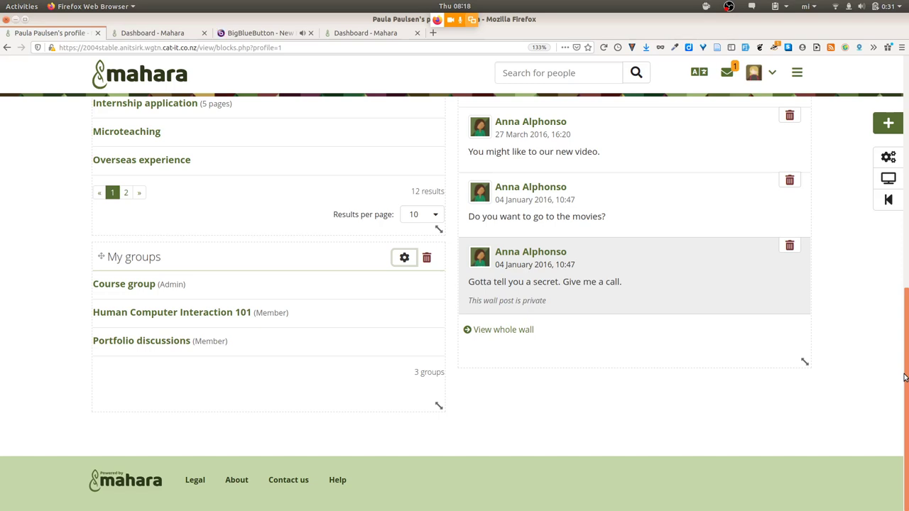
Switch to the private browsing window with the administrator's dashboard and open the site's default group settings.
{"action": "key", "text": "alt+Tab"}
{"action": "key", "text": "alt+Tab"}
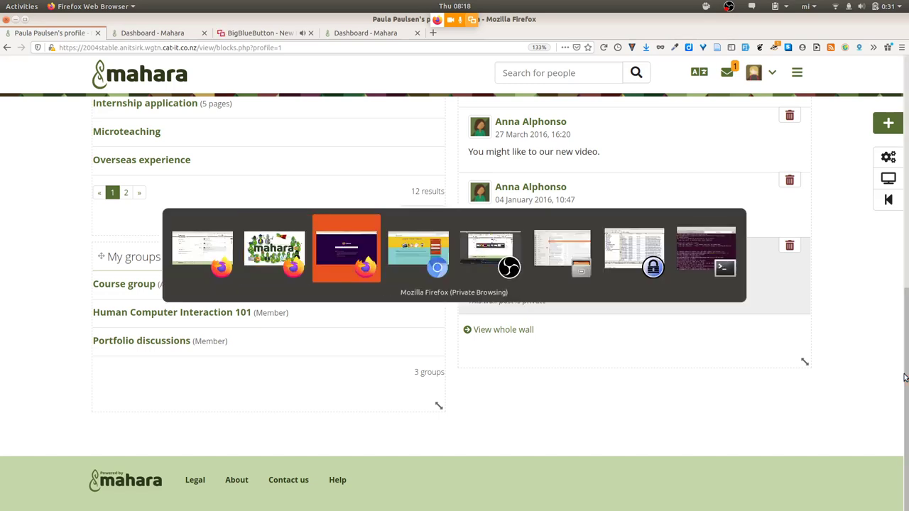
{"action": "left_click", "coordinate": [66, 32]}
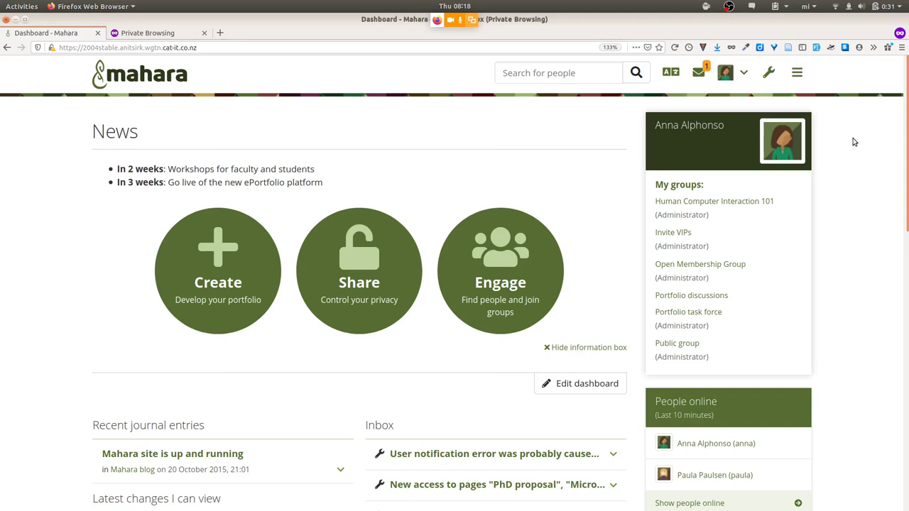
{"action": "left_click", "coordinate": [769, 72]}
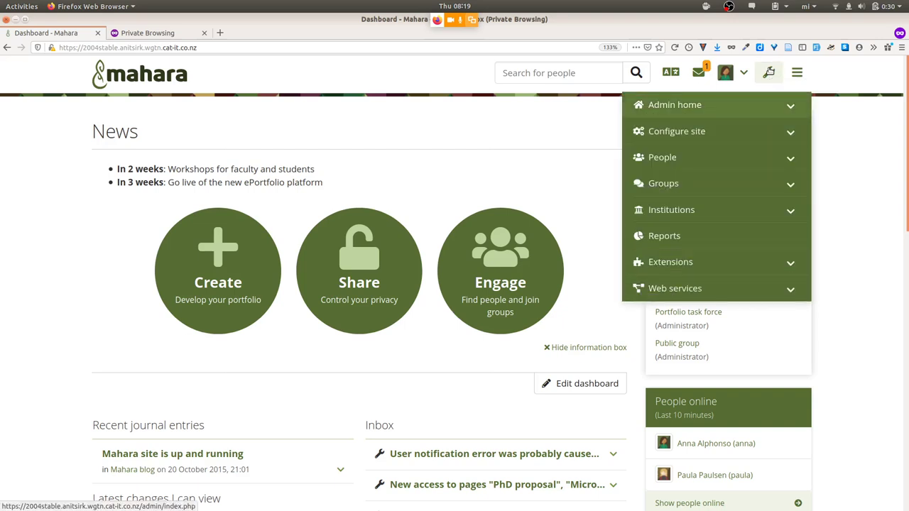
{"action": "left_click", "coordinate": [745, 186]}
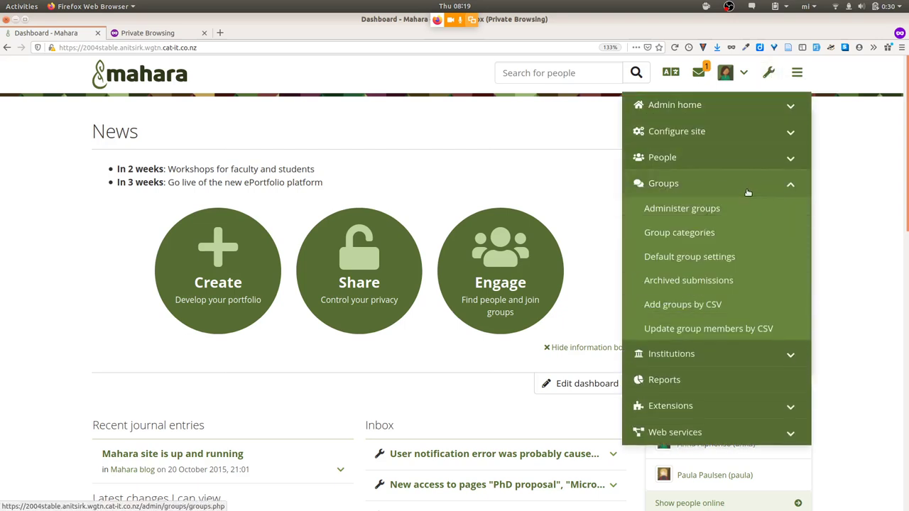
{"action": "left_click", "coordinate": [707, 259]}
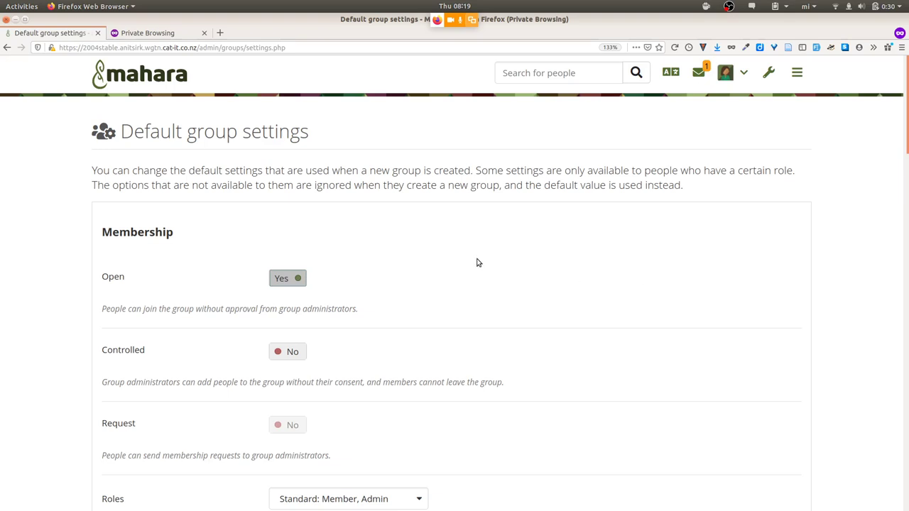
Set the default group membership to Open off and Request on, with the roles "Course: Member, Tutor, Admin".
{"action": "scroll", "coordinate": [477, 263], "scroll_direction": "down", "scroll_amount": 2}
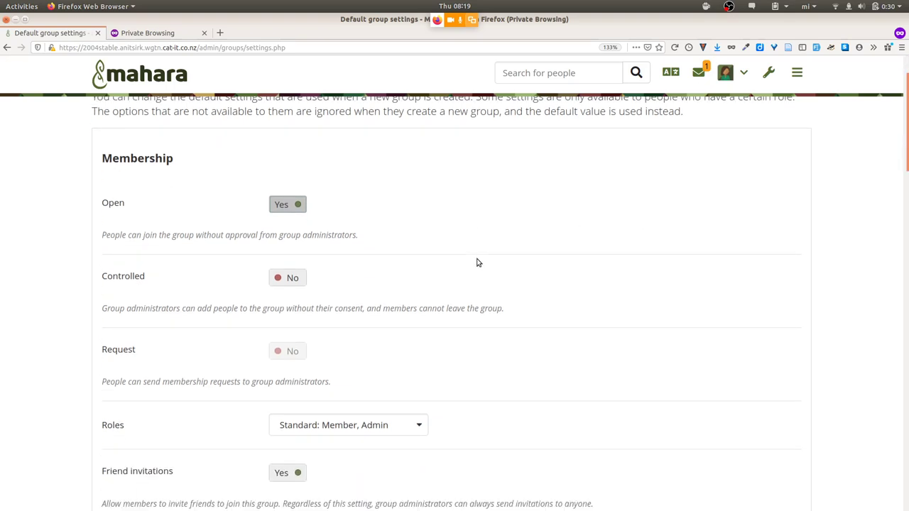
{"action": "left_click", "coordinate": [283, 205]}
{"action": "left_click", "coordinate": [282, 348]}
{"action": "scroll", "coordinate": [507, 354], "scroll_direction": "down", "scroll_amount": 4}
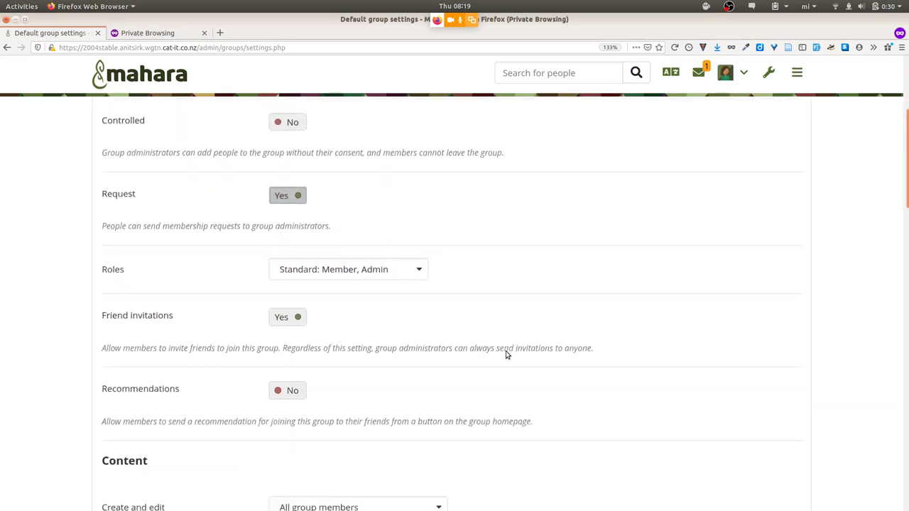
{"action": "scroll", "coordinate": [506, 353], "scroll_direction": "down", "scroll_amount": 2}
{"action": "left_click", "coordinate": [322, 202]}
{"action": "left_click", "coordinate": [319, 225]}
Restrict default content creation and editing to Group administrators, allow submissions, and save the default group settings.
{"action": "scroll", "coordinate": [440, 408], "scroll_direction": "down", "scroll_amount": 4}
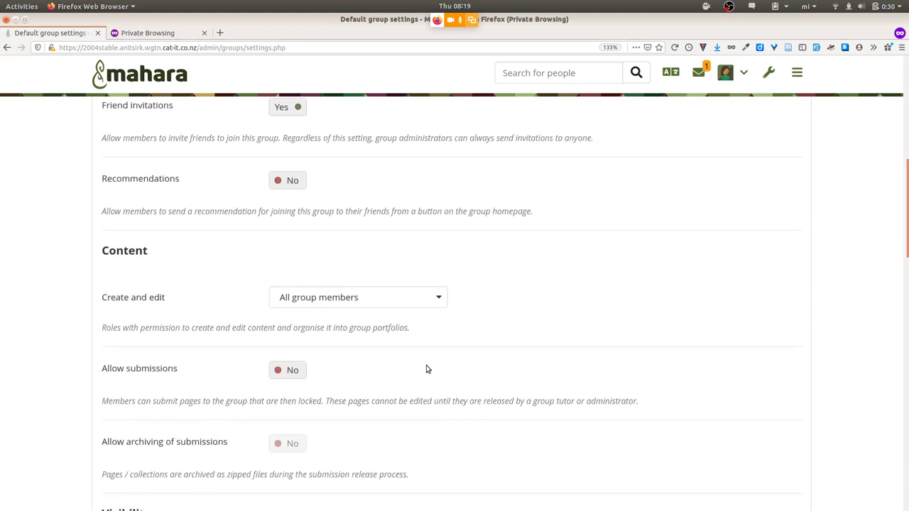
{"action": "left_click", "coordinate": [406, 302]}
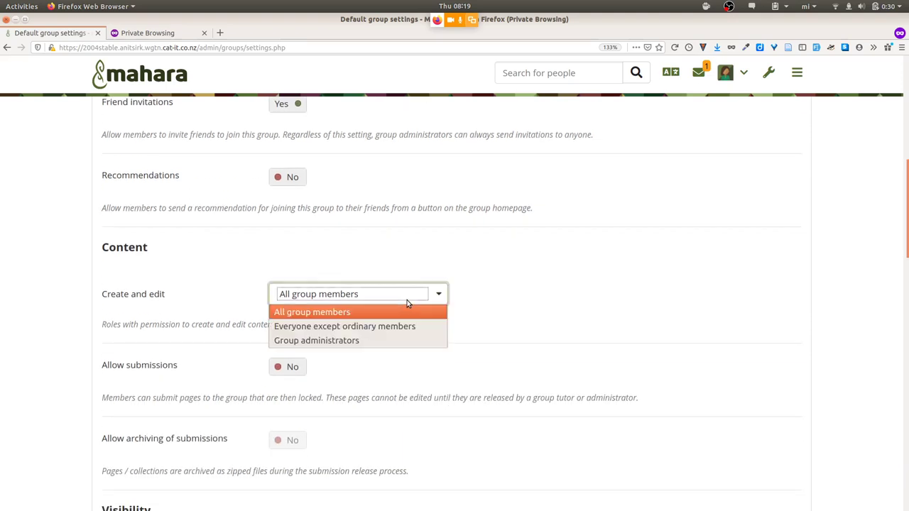
{"action": "left_click", "coordinate": [389, 341]}
{"action": "scroll", "coordinate": [547, 423], "scroll_direction": "down", "scroll_amount": 4}
{"action": "left_click", "coordinate": [288, 219]}
{"action": "scroll", "coordinate": [621, 436], "scroll_direction": "down", "scroll_amount": 20}
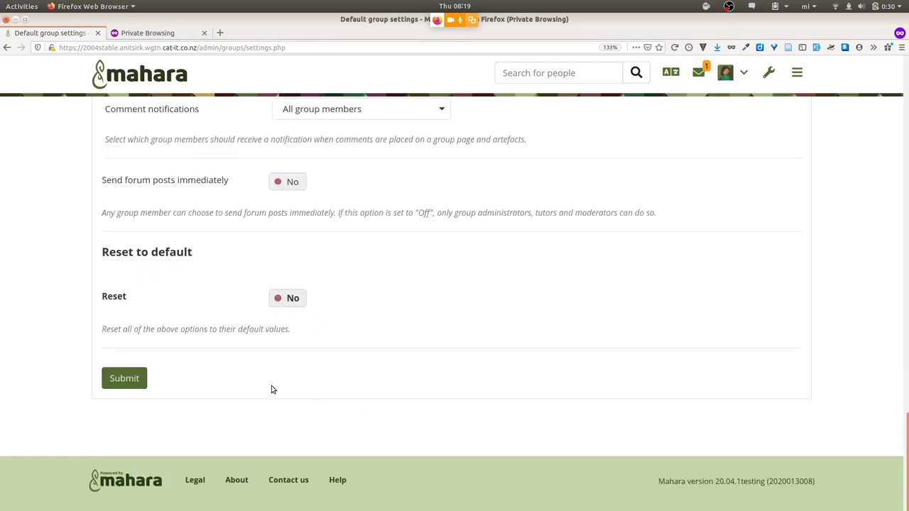
{"action": "left_click", "coordinate": [133, 387]}
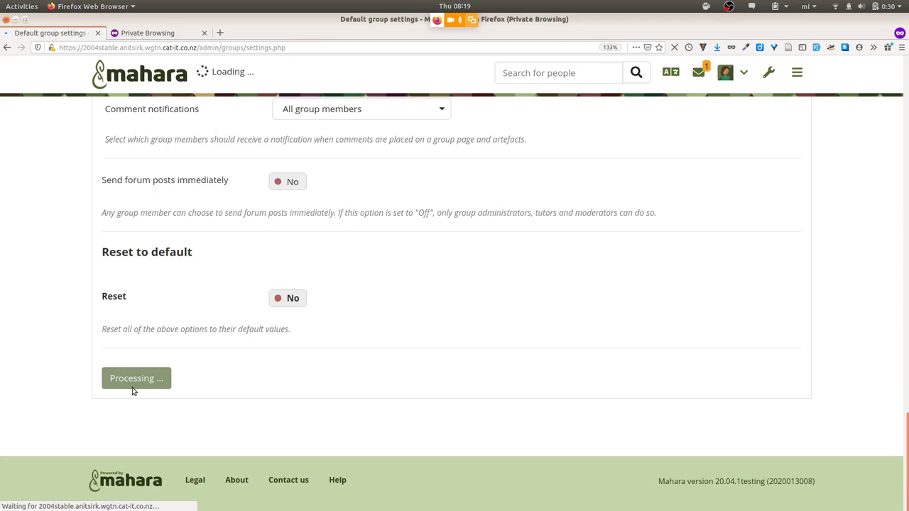
Start creating a new group from the Groups overview and review its preset membership settings and Roles options.
{"action": "left_click", "coordinate": [789, 82]}
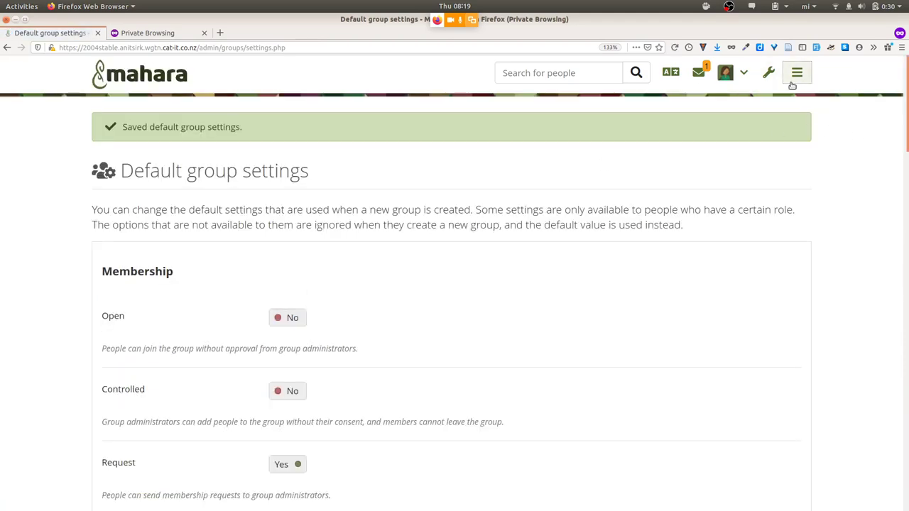
{"action": "left_click", "coordinate": [721, 185]}
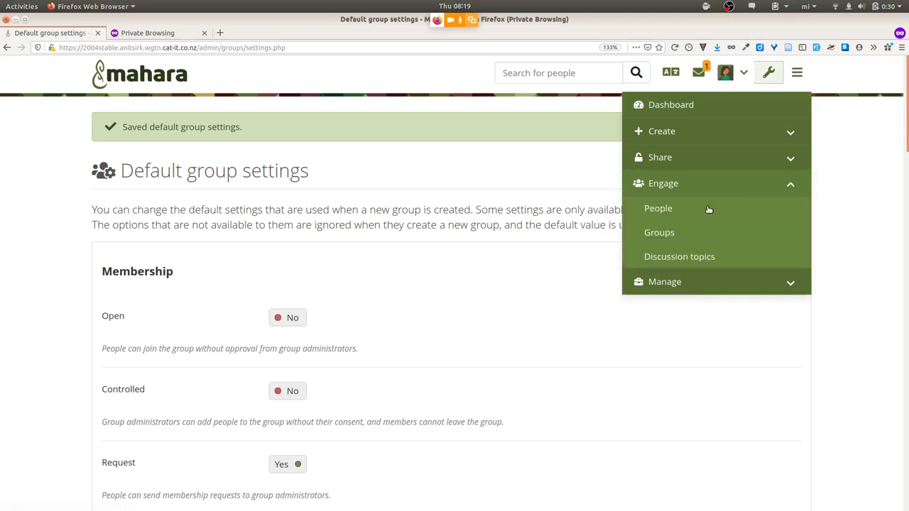
{"action": "left_click", "coordinate": [701, 238]}
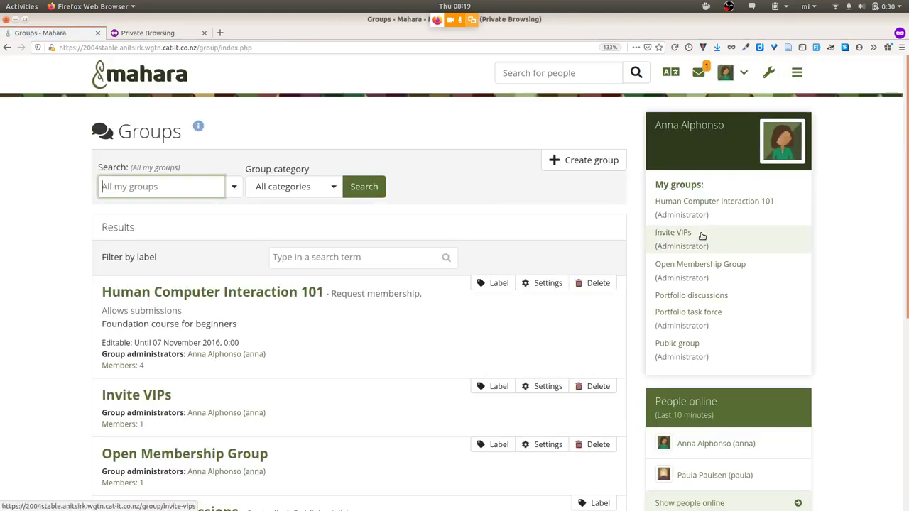
{"action": "left_click", "coordinate": [578, 161]}
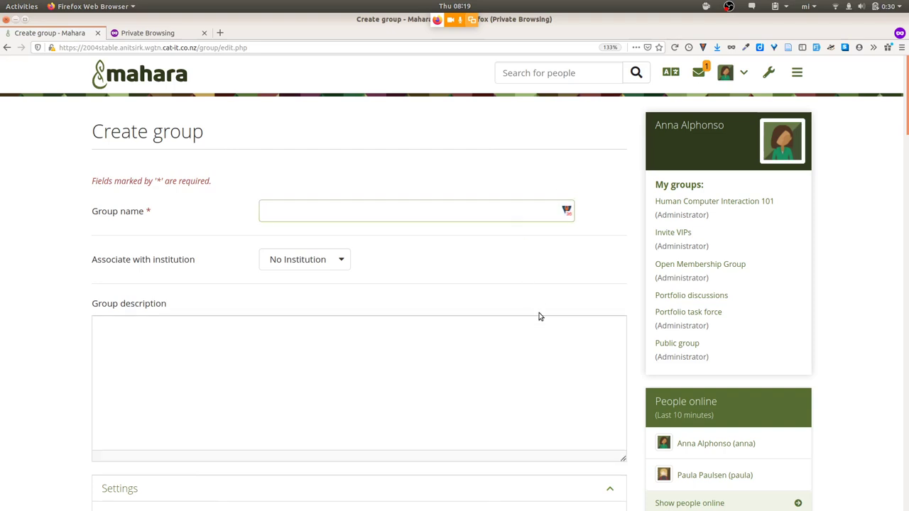
{"action": "scroll", "coordinate": [539, 317], "scroll_direction": "down", "scroll_amount": 5}
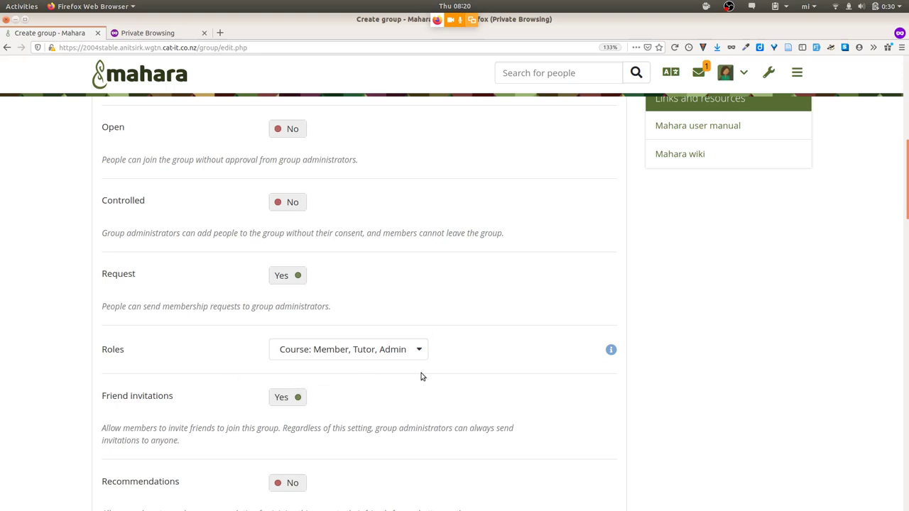
{"action": "left_click", "coordinate": [419, 351]}
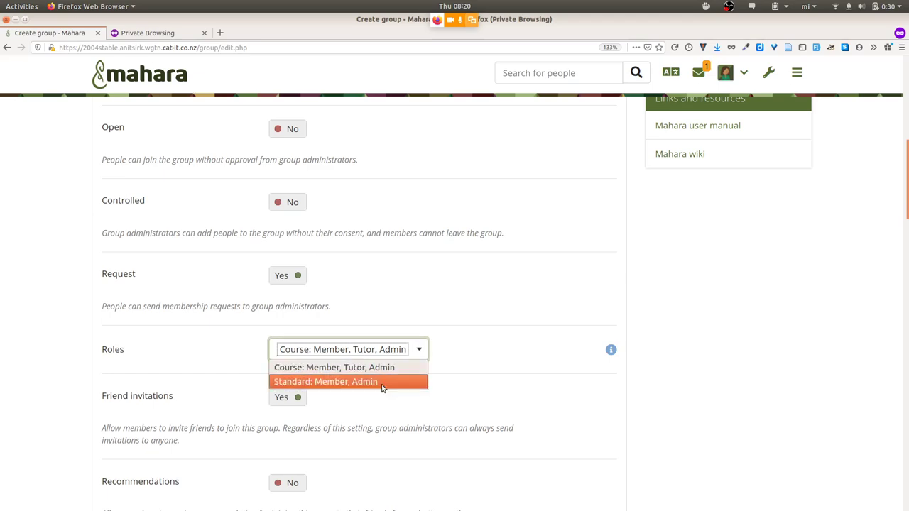
{"action": "left_click", "coordinate": [455, 364]}
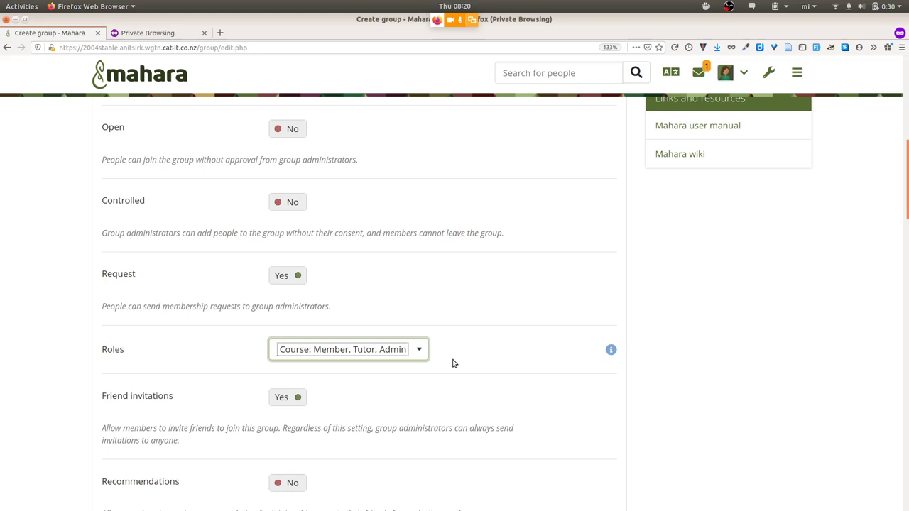
Review the remaining preset options in the new group form and cancel the group's creation.
{"action": "scroll", "coordinate": [454, 363], "scroll_direction": "down", "scroll_amount": 10}
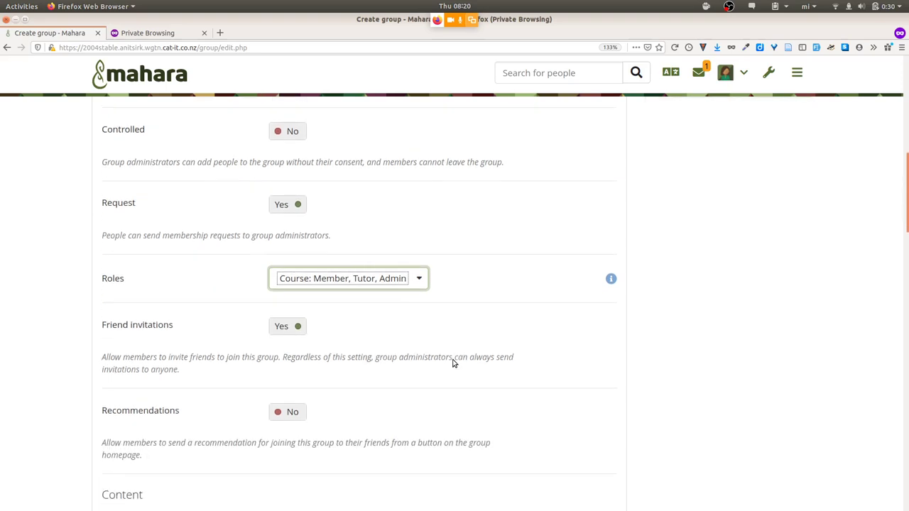
{"action": "scroll", "coordinate": [454, 363], "scroll_direction": "down", "scroll_amount": 10}
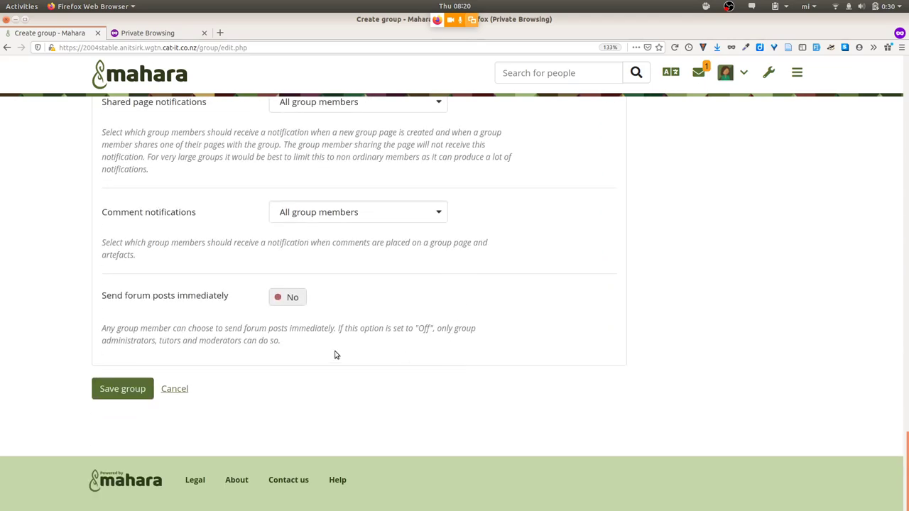
{"action": "left_click", "coordinate": [175, 390]}
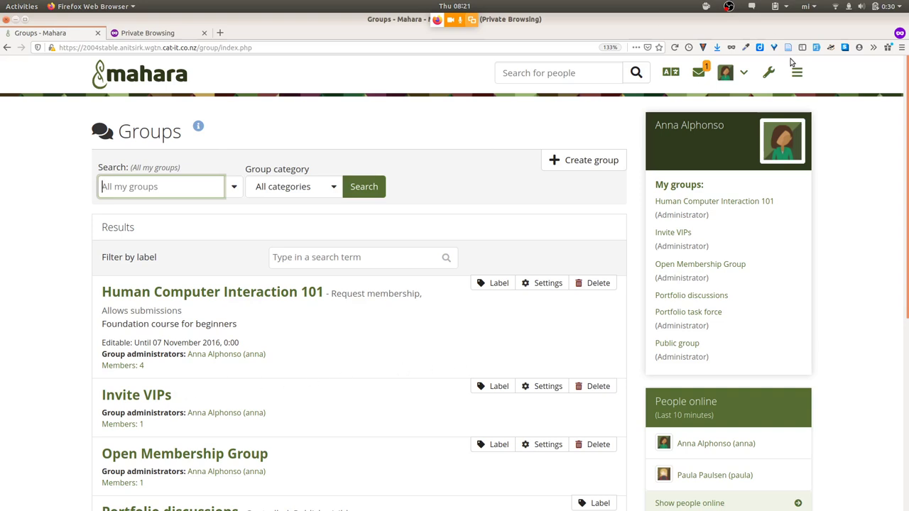
Open the site-wide pages and collections overview in the site configuration.
{"action": "left_click", "coordinate": [768, 72]}
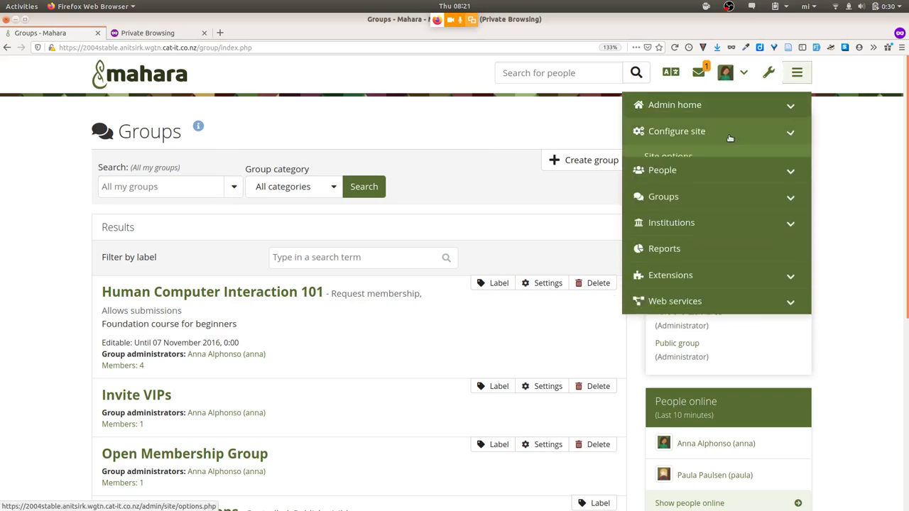
{"action": "left_click", "coordinate": [730, 135]}
{"action": "left_click", "coordinate": [688, 300]}
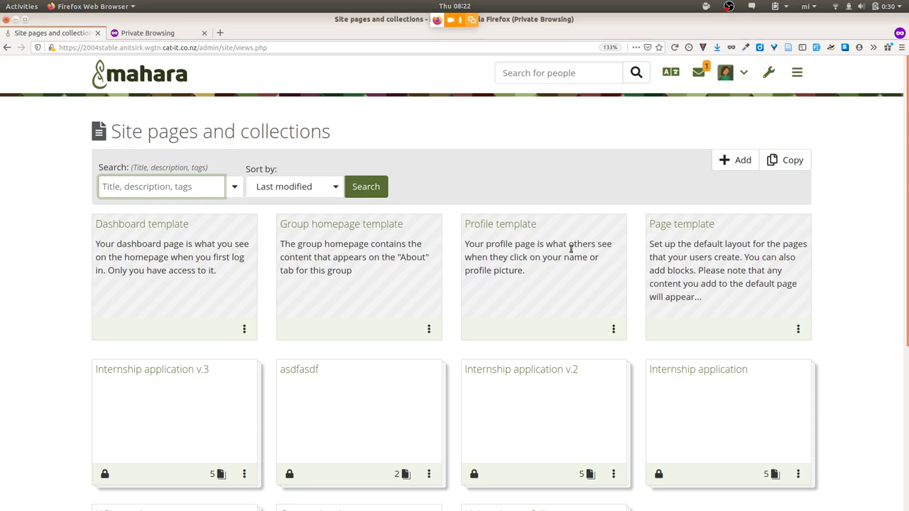
Open the portfolio export page from the personal Manage area.
{"action": "left_click", "coordinate": [797, 74]}
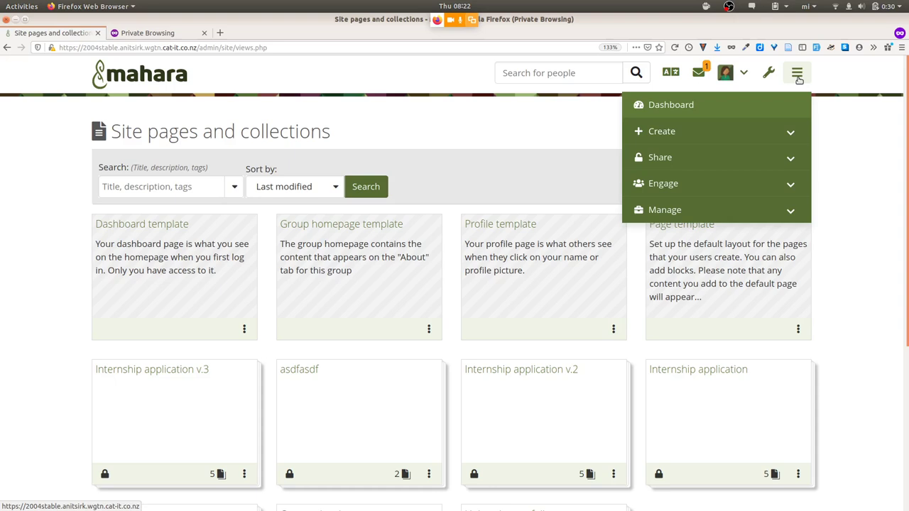
{"action": "left_click", "coordinate": [798, 76]}
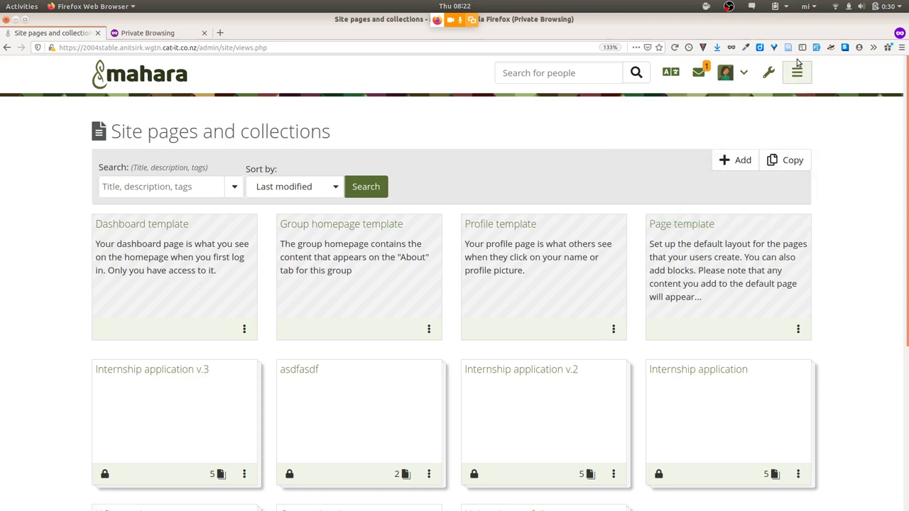
{"action": "left_click", "coordinate": [797, 73]}
{"action": "left_click", "coordinate": [760, 205]}
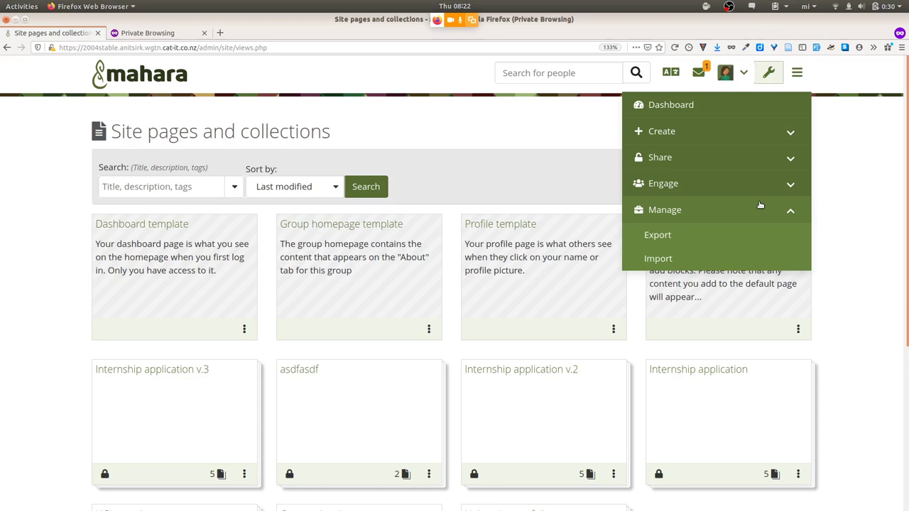
{"action": "left_click", "coordinate": [691, 242]}
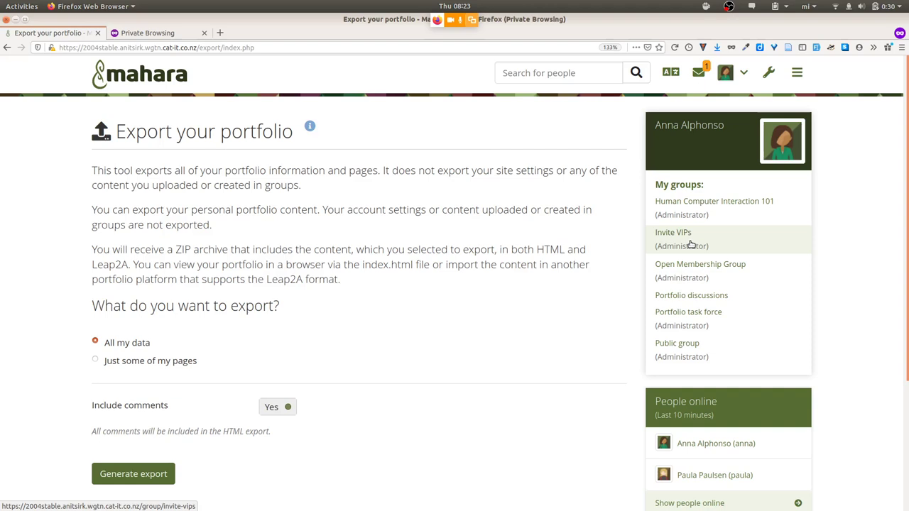
Export all portfolio data with comments excluded and save the generated ZIP archive in the tmp folder on the Desktop.
{"action": "left_click", "coordinate": [269, 409]}
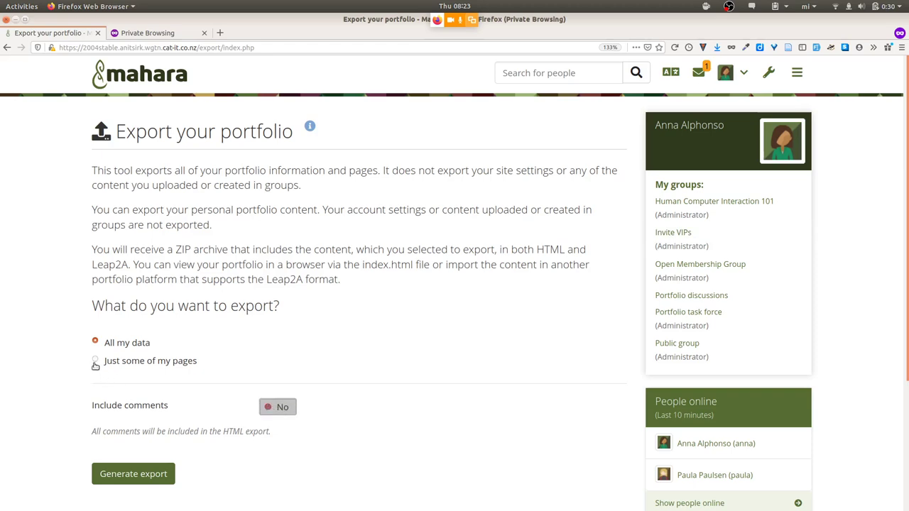
{"action": "double_click", "coordinate": [553, 250]}
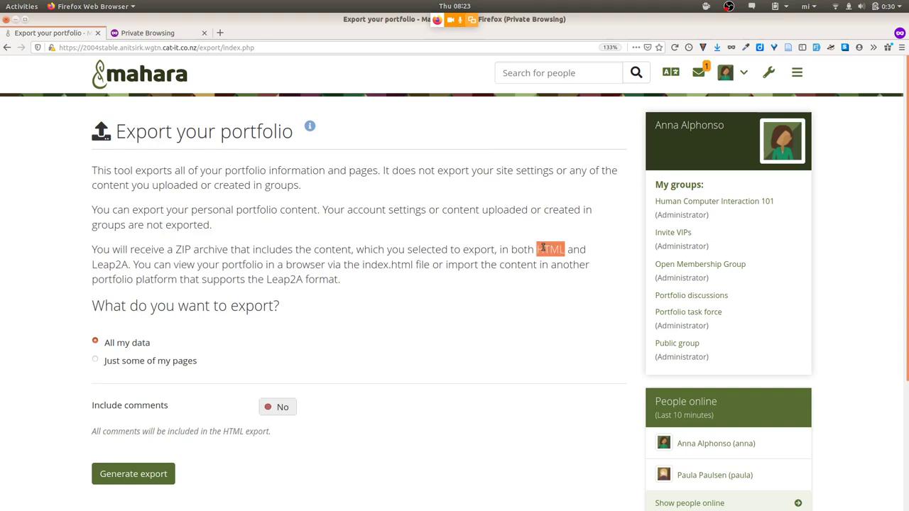
{"action": "double_click", "coordinate": [103, 262]}
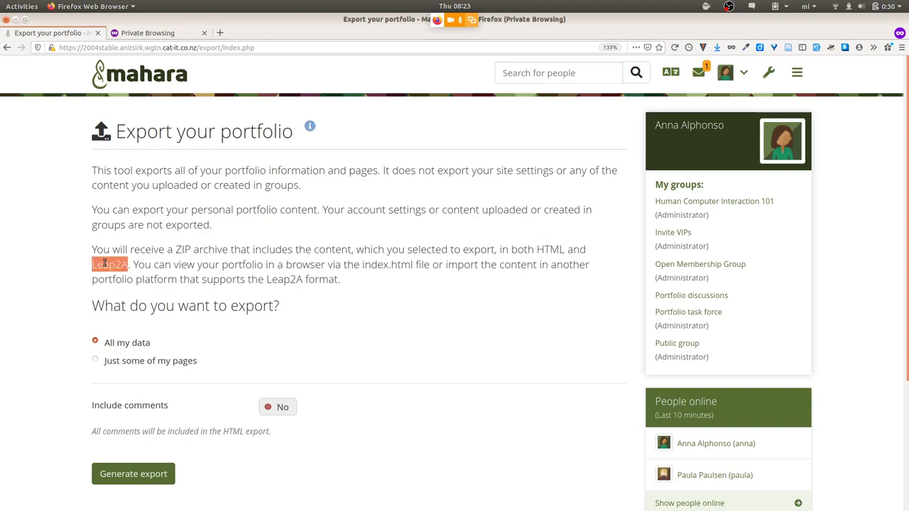
{"action": "left_click", "coordinate": [122, 473]}
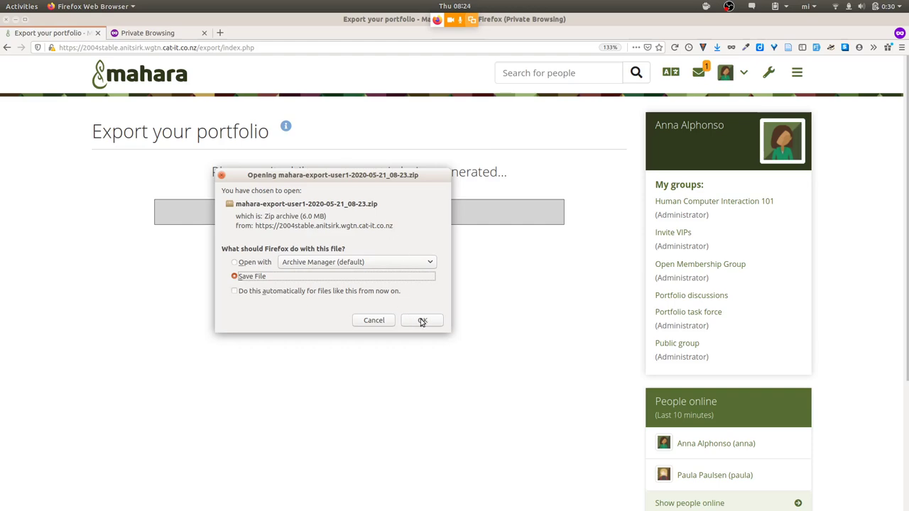
{"action": "left_click", "coordinate": [422, 320]}
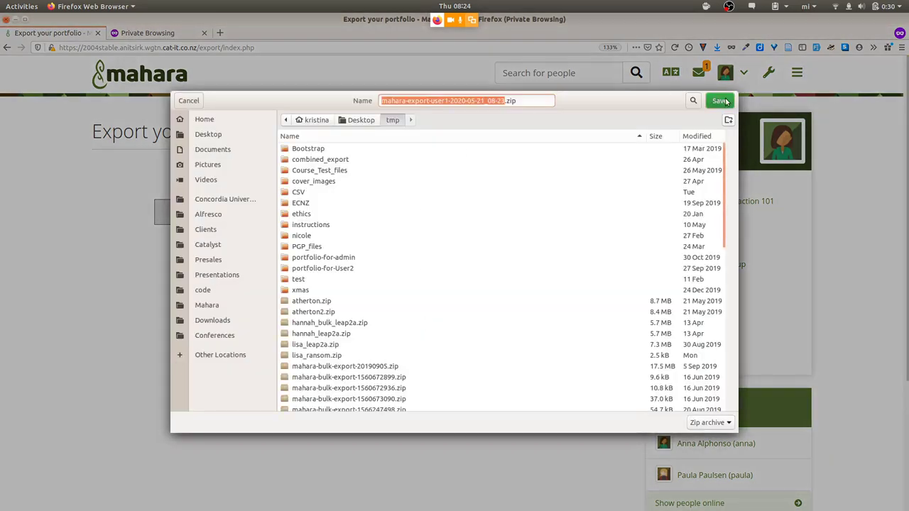
{"action": "left_click", "coordinate": [723, 101]}
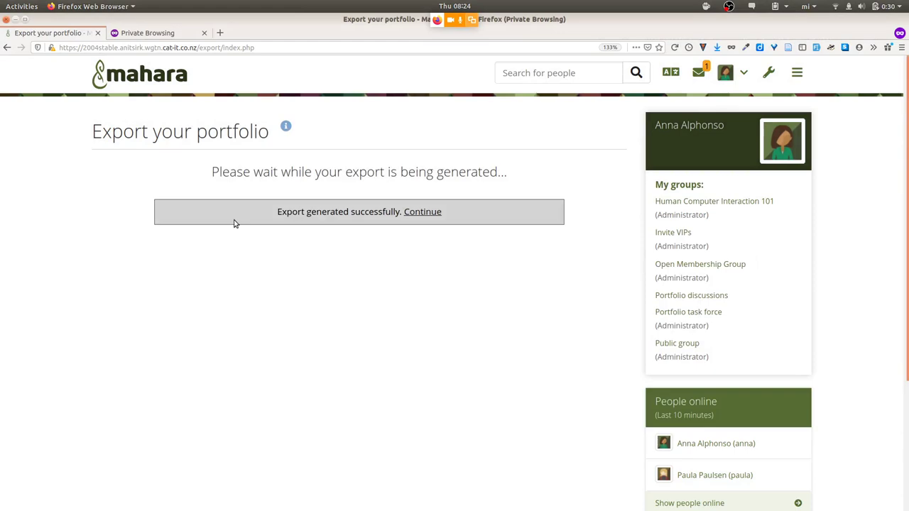
Switch to the Files window and open the newly saved export archive from the recent files.
{"action": "key", "text": "alt+Tab"}
{"action": "key", "text": "alt+Tab"}
{"action": "key", "text": "alt+Tab"}
{"action": "key", "text": "alt+Tab"}
{"action": "key", "text": "alt+Tab"}
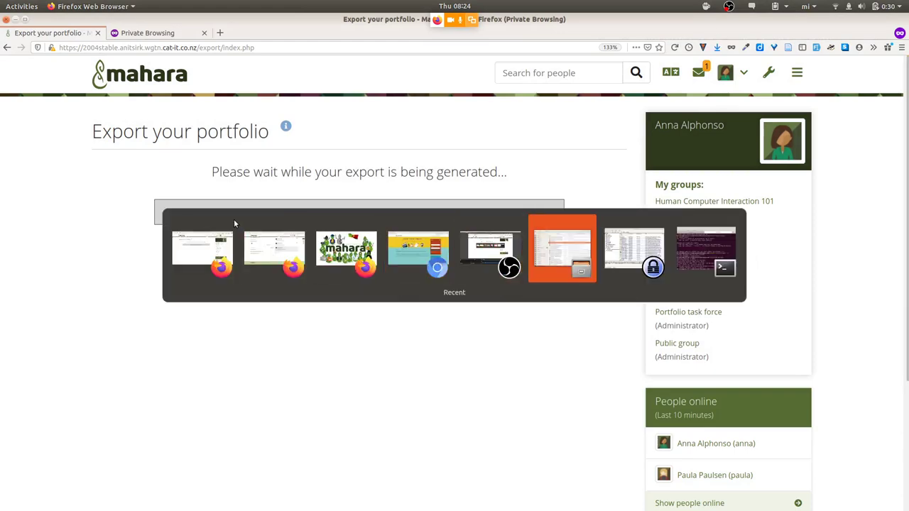
{"action": "left_click_drag", "start_coordinate": [600, 230], "coordinate": [144, 382]}
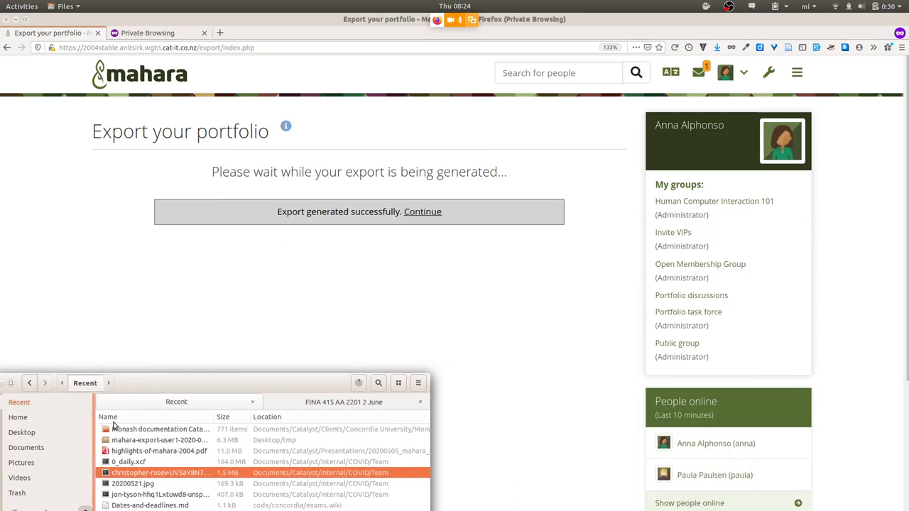
{"action": "left_click", "coordinate": [134, 441]}
{"action": "double_click", "coordinate": [134, 441]}
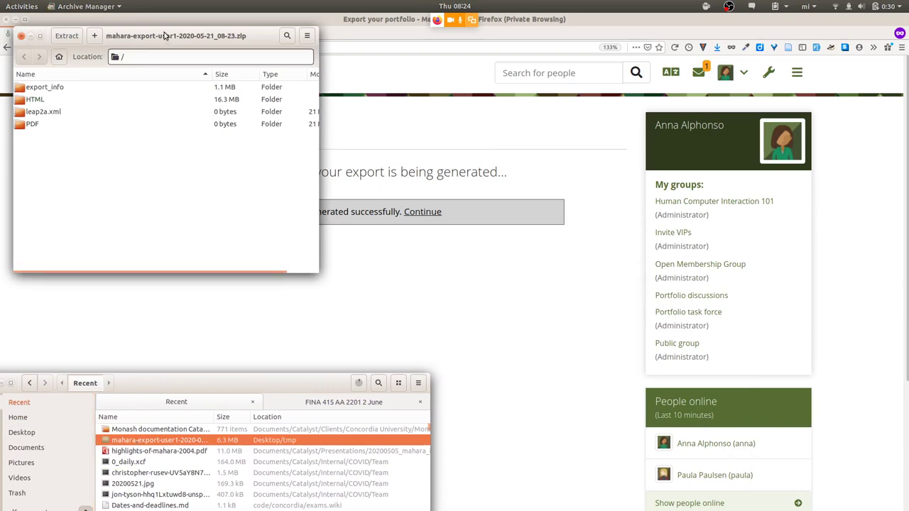
{"action": "left_click_drag", "start_coordinate": [163, 37], "coordinate": [171, 198]}
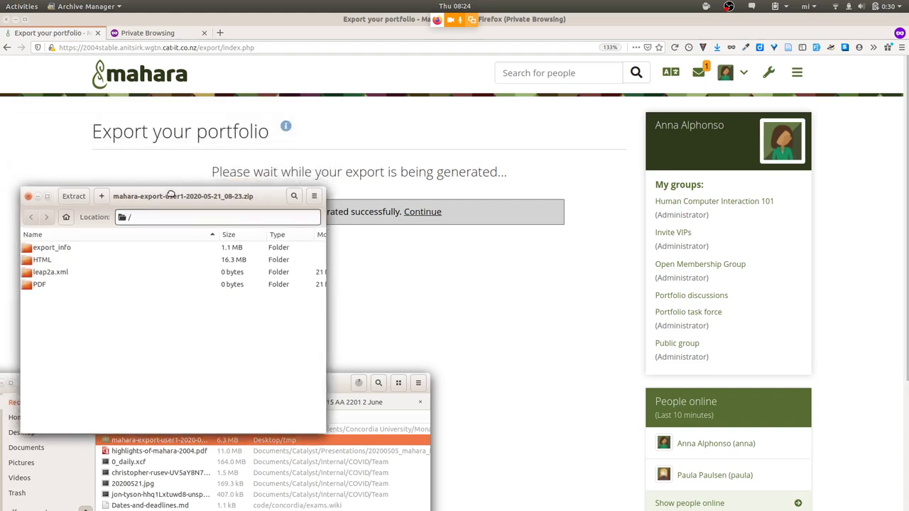
Inspect the leap2a.xml and PDF folders in the export archive, recheck its top level, and close the archive.
{"action": "double_click", "coordinate": [42, 276]}
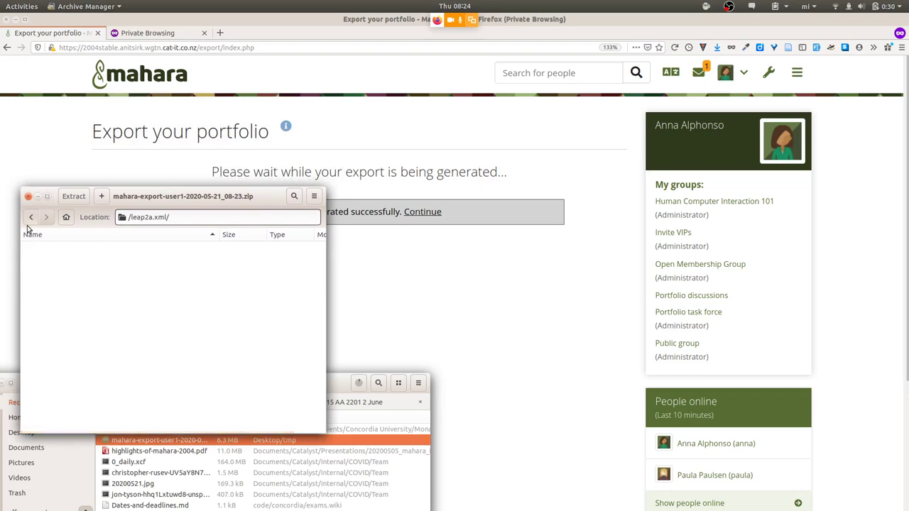
{"action": "left_click", "coordinate": [29, 217]}
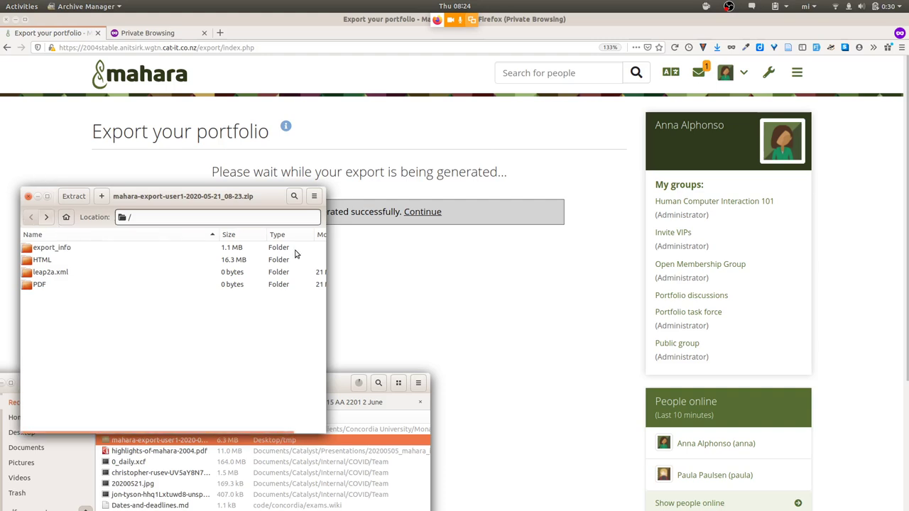
{"action": "double_click", "coordinate": [29, 284]}
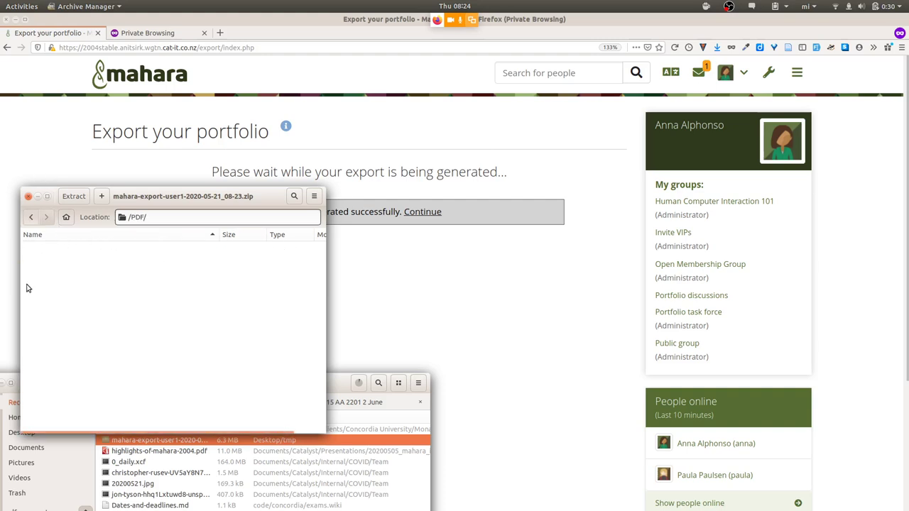
{"action": "left_click", "coordinate": [28, 196]}
{"action": "left_click", "coordinate": [34, 425]}
{"action": "left_click", "coordinate": [42, 402]}
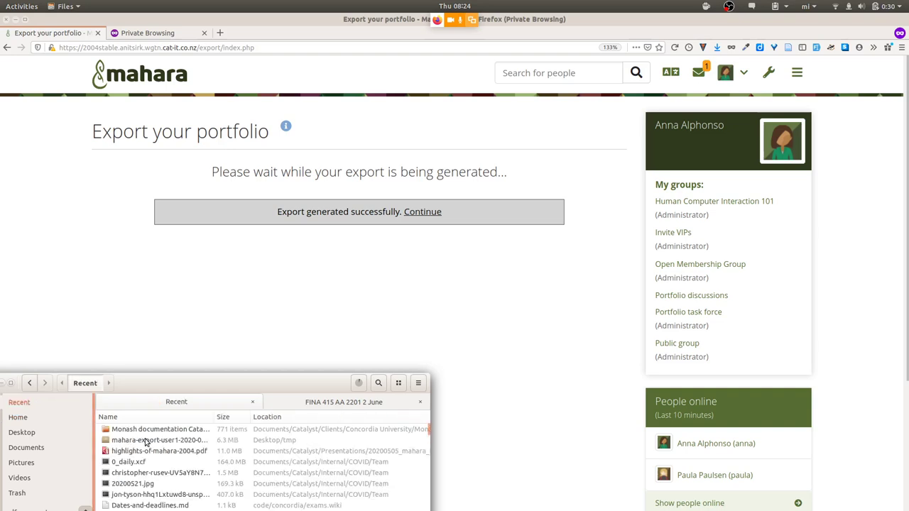
{"action": "double_click", "coordinate": [146, 441]}
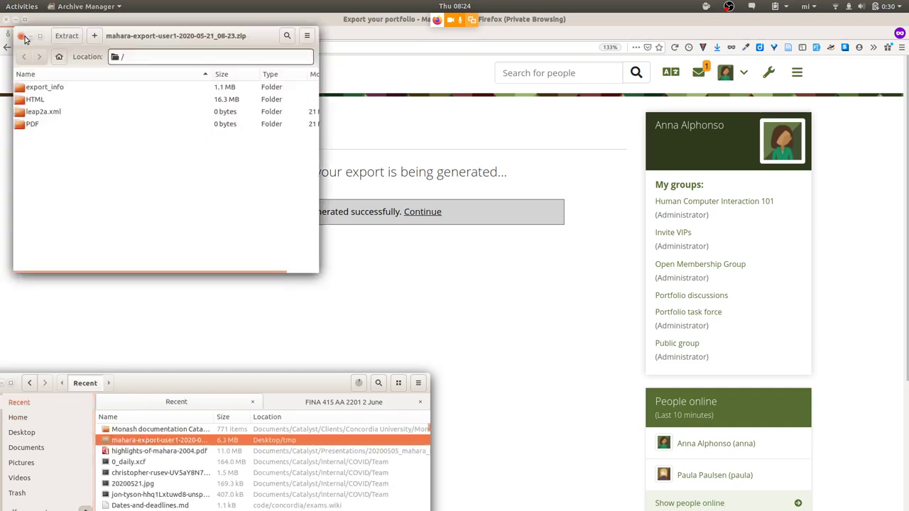
{"action": "left_click", "coordinate": [21, 37]}
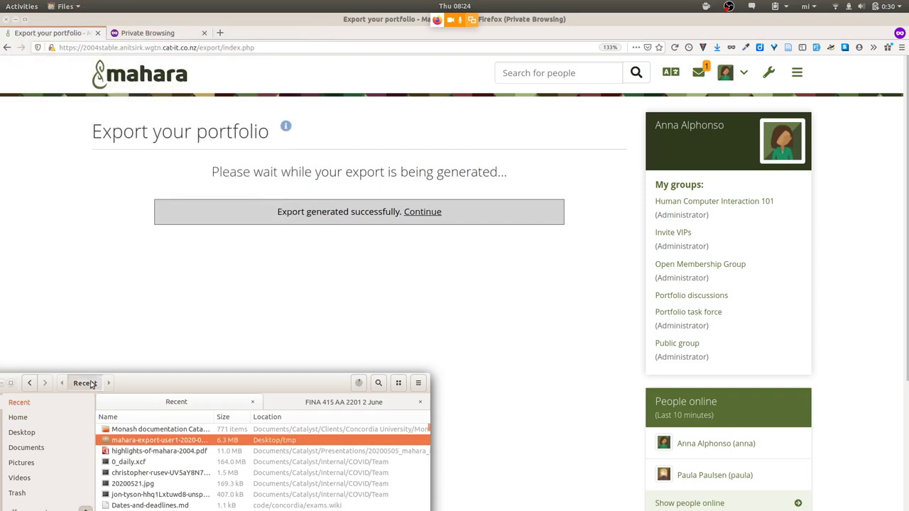
Open the tmp folder on the Desktop in the file manager.
{"action": "left_click", "coordinate": [33, 431]}
{"action": "scroll", "coordinate": [148, 477], "scroll_direction": "down", "scroll_amount": 10}
{"action": "scroll", "coordinate": [148, 477], "scroll_direction": "up", "scroll_amount": 10}
{"action": "double_click", "coordinate": [128, 463]}
Find and open the earlier export archive mahara-export-user1-2020-05-20_20-23.zip in the tmp folder.
{"action": "scroll", "coordinate": [189, 464], "scroll_direction": "down", "scroll_amount": 15}
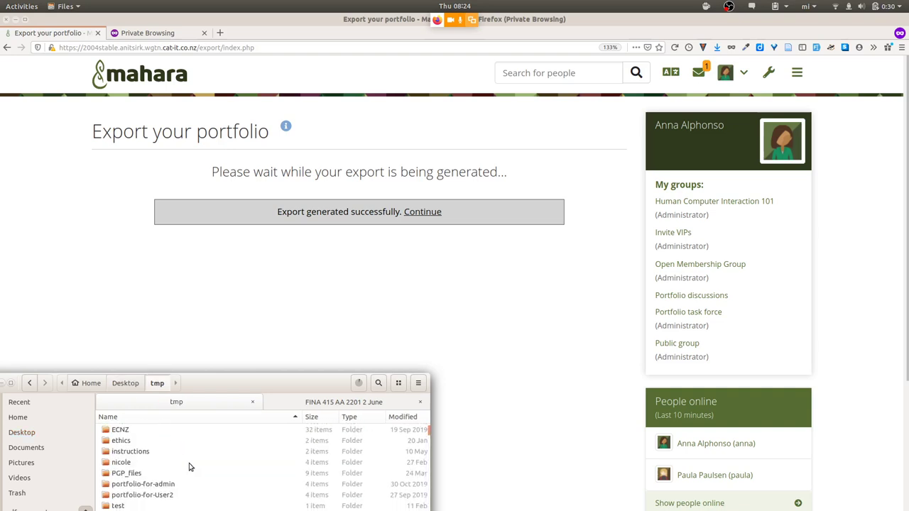
{"action": "scroll", "coordinate": [189, 466], "scroll_direction": "down", "scroll_amount": 20}
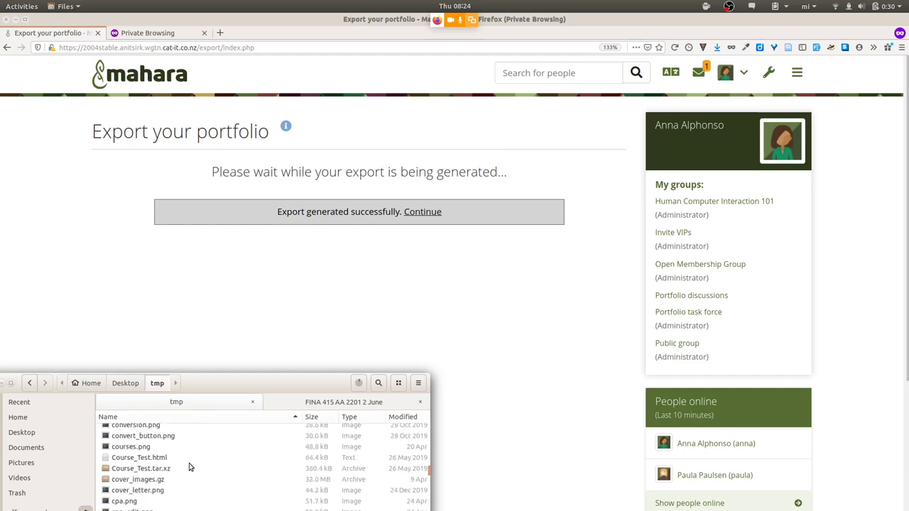
{"action": "scroll", "coordinate": [189, 466], "scroll_direction": "down", "scroll_amount": 20}
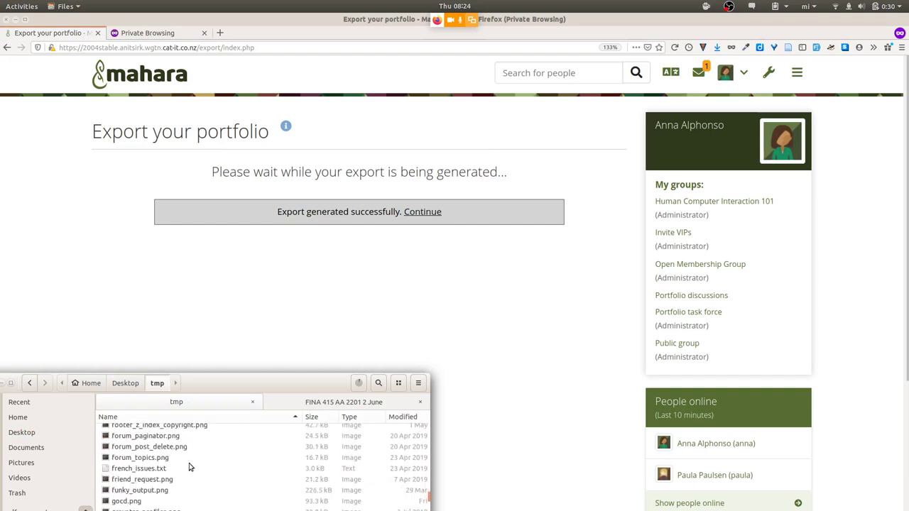
{"action": "scroll", "coordinate": [189, 464], "scroll_direction": "down", "scroll_amount": 15}
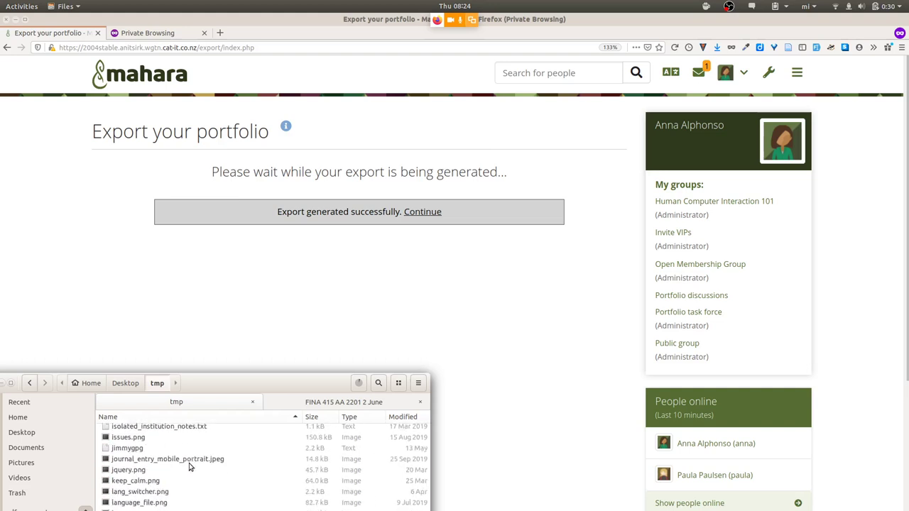
{"action": "left_click_drag", "start_coordinate": [240, 383], "coordinate": [178, 254]}
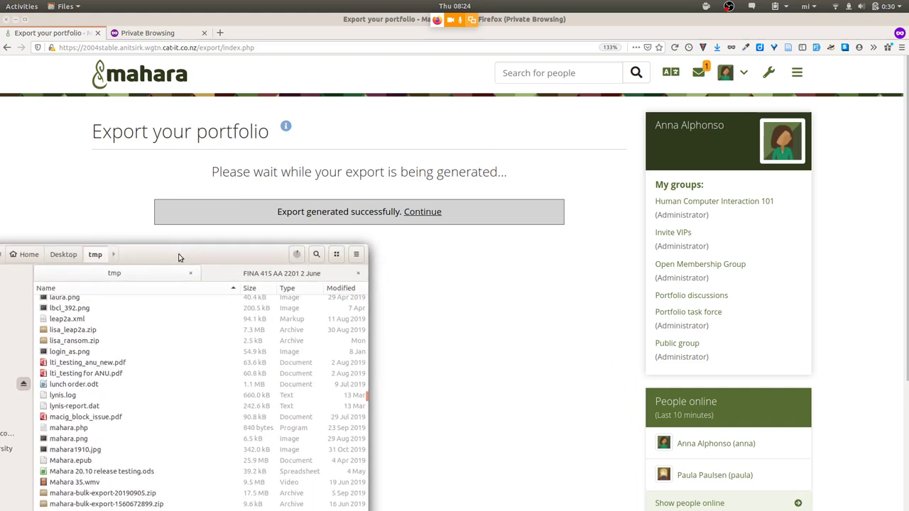
{"action": "scroll", "coordinate": [126, 423], "scroll_direction": "down", "scroll_amount": 3}
{"action": "scroll", "coordinate": [126, 423], "scroll_direction": "down", "scroll_amount": 3}
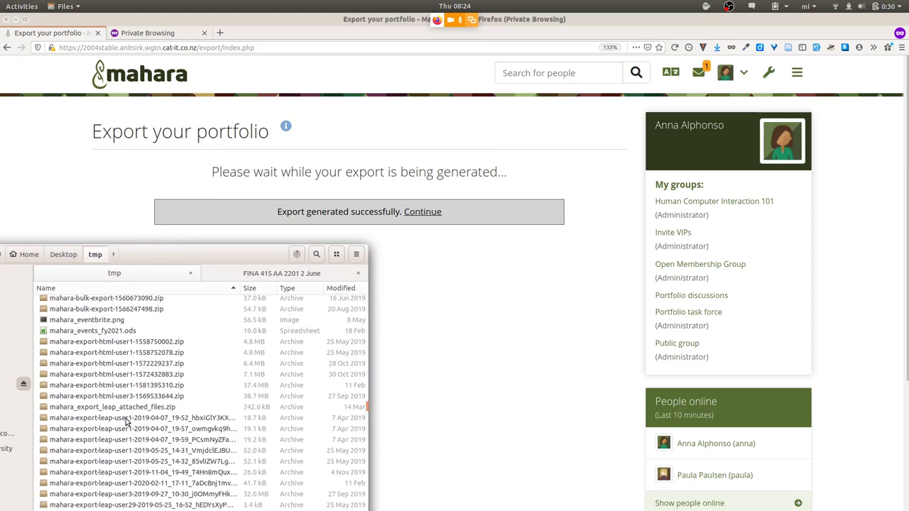
{"action": "scroll", "coordinate": [126, 421], "scroll_direction": "down", "scroll_amount": 10}
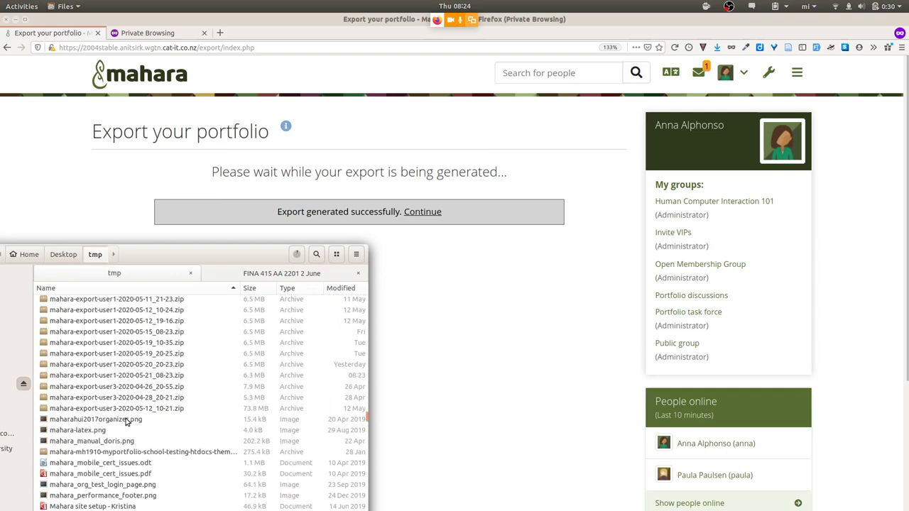
{"action": "left_click", "coordinate": [105, 366]}
{"action": "double_click", "coordinate": [105, 365]}
{"action": "left_click_drag", "start_coordinate": [147, 36], "coordinate": [143, 119]}
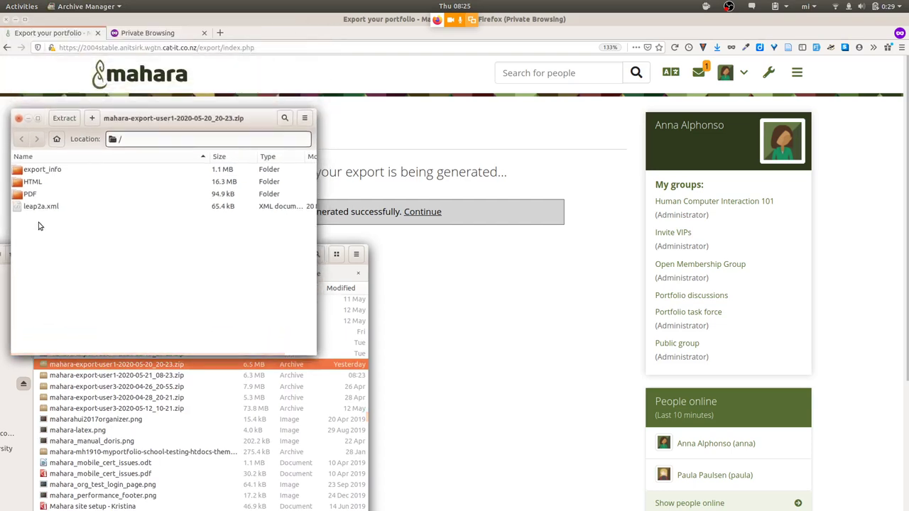
Examine the files in the archive's PDF folder and return to the archive's top level.
{"action": "double_click", "coordinate": [27, 194]}
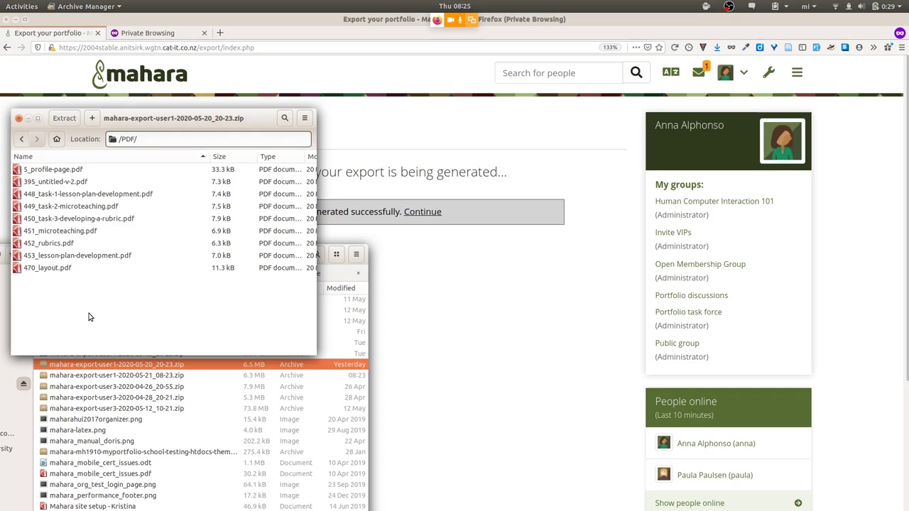
{"action": "left_click", "coordinate": [21, 138]}
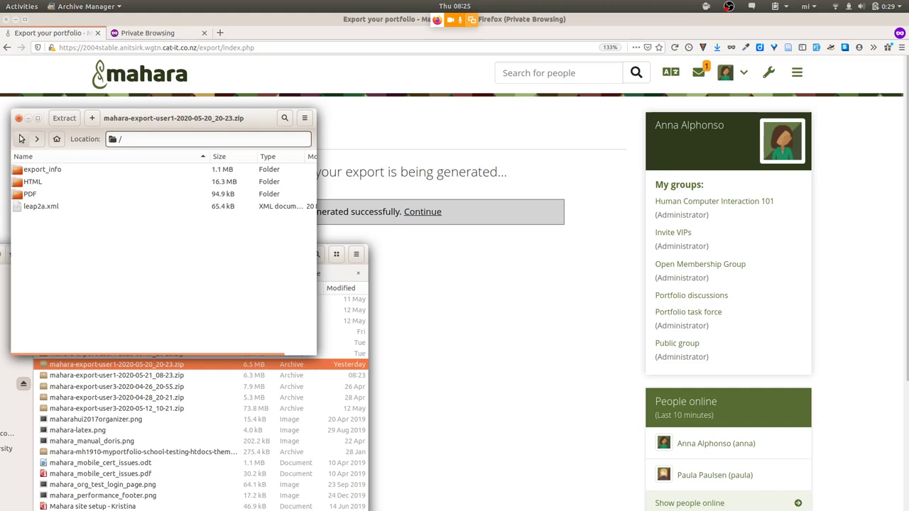
Examine the export archive's HTML folder and the files inside its export_info folder.
{"action": "double_click", "coordinate": [28, 185]}
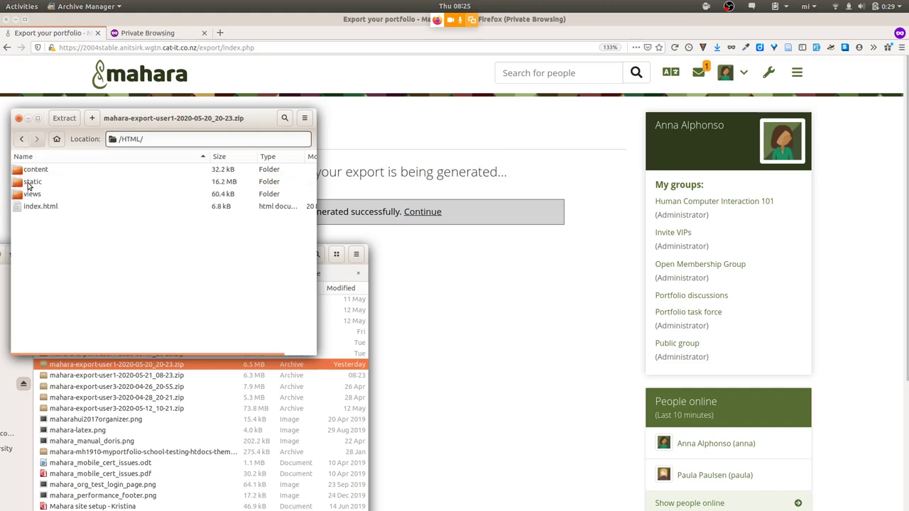
{"action": "left_click", "coordinate": [21, 140]}
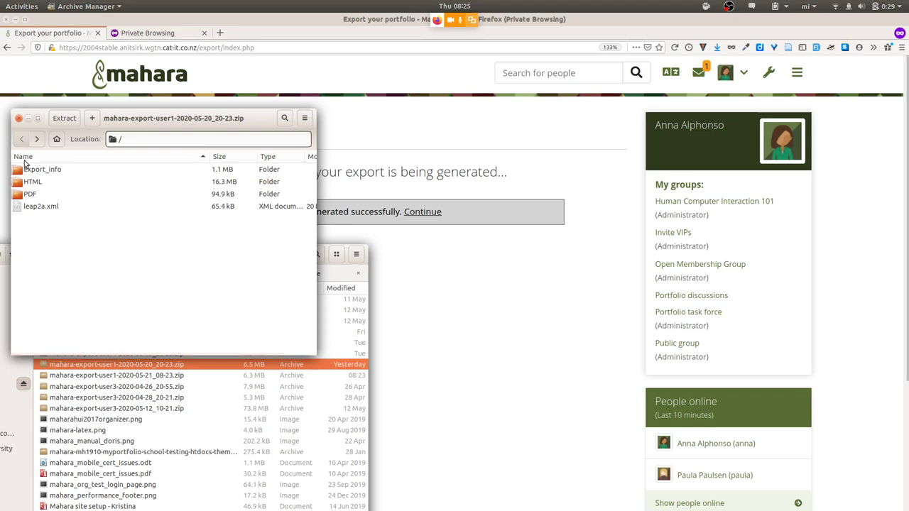
{"action": "double_click", "coordinate": [29, 169]}
{"action": "left_click", "coordinate": [26, 171]}
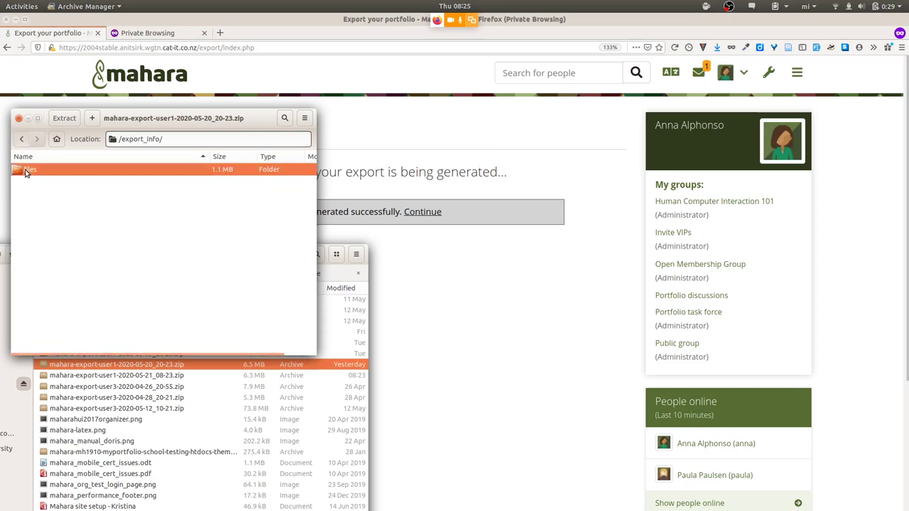
{"action": "double_click", "coordinate": [25, 171]}
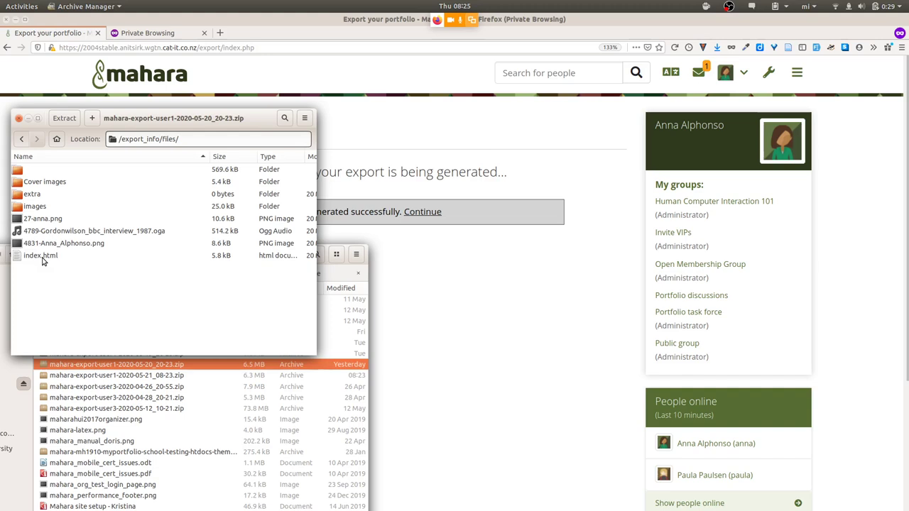
{"action": "left_click", "coordinate": [23, 140]}
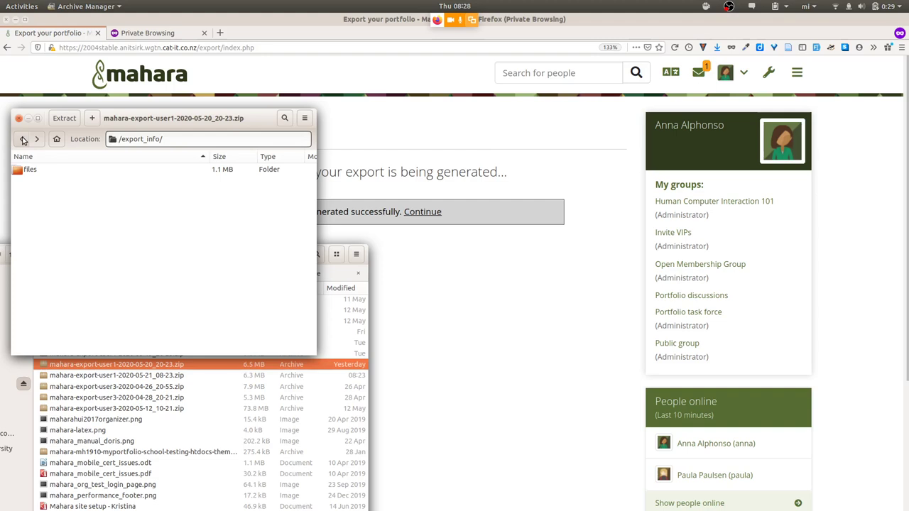
Return to Mahara in the private browser window and view the Pages and collections overview.
{"action": "left_click", "coordinate": [852, 254]}
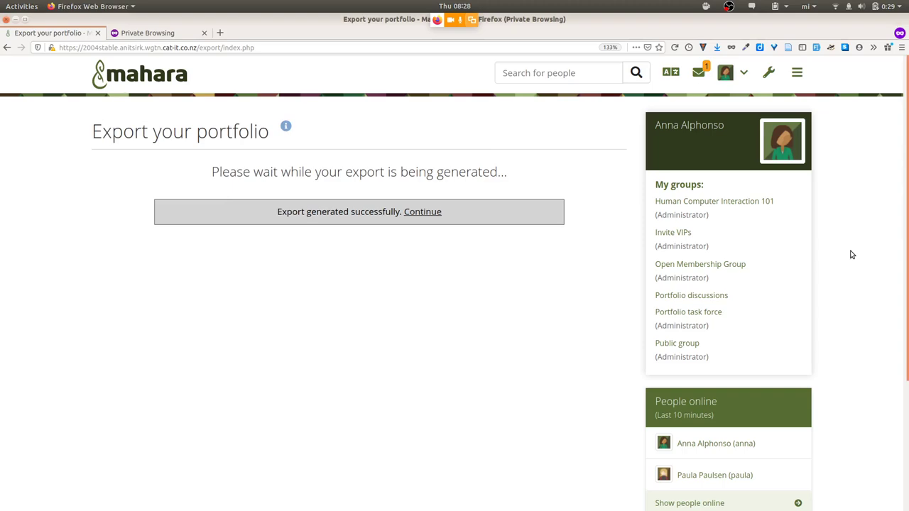
{"action": "left_click", "coordinate": [797, 72]}
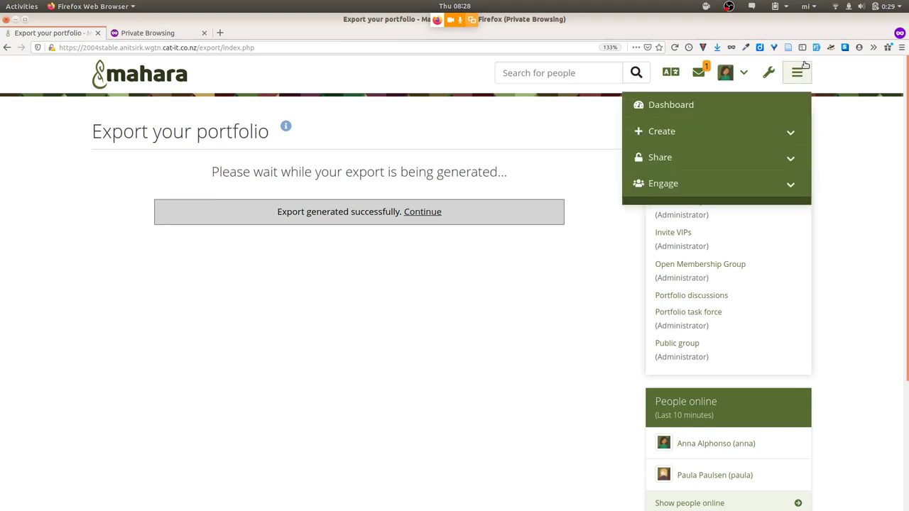
{"action": "left_click", "coordinate": [735, 138]}
{"action": "left_click", "coordinate": [719, 158]}
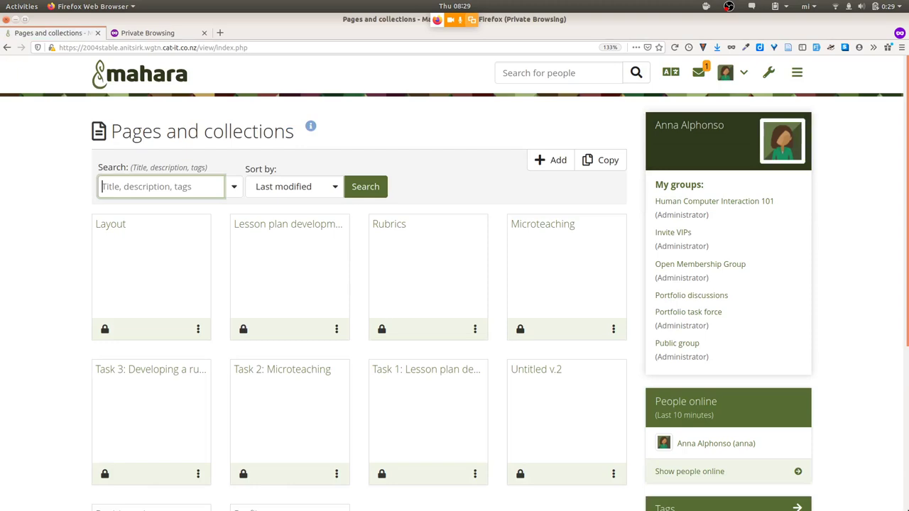
{"action": "scroll", "coordinate": [745, 469], "scroll_direction": "down", "scroll_amount": 2}
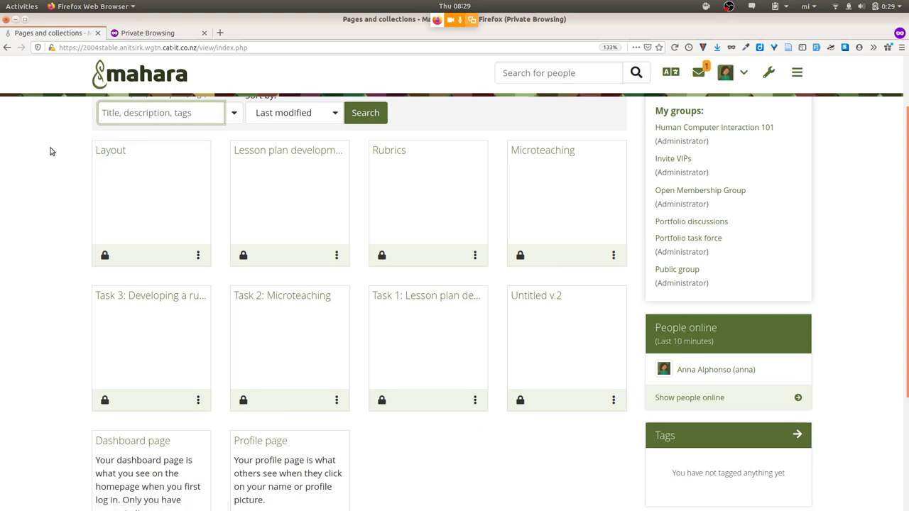
Switch to the regular Firefox window and open that account's Pages and collections overview.
{"action": "key", "text": "alt+Tab"}
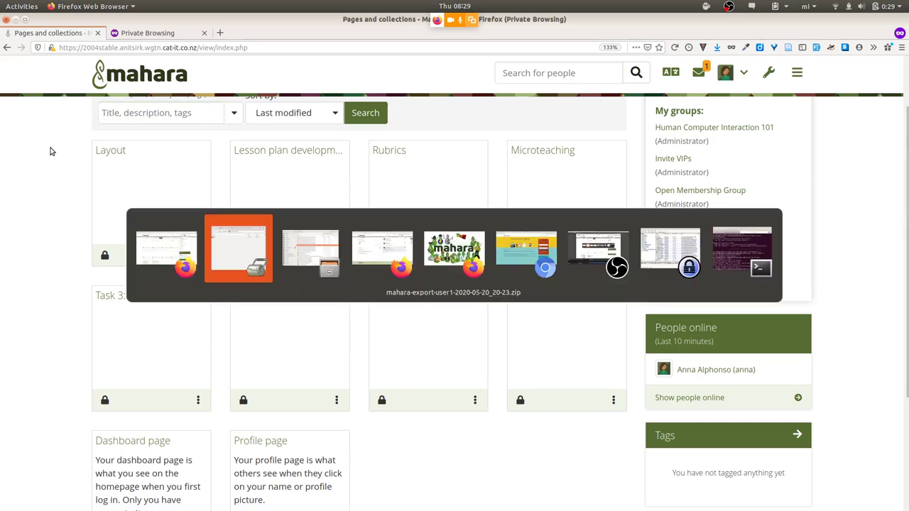
{"action": "key", "text": "alt+Tab"}
{"action": "key", "text": "alt+Tab"}
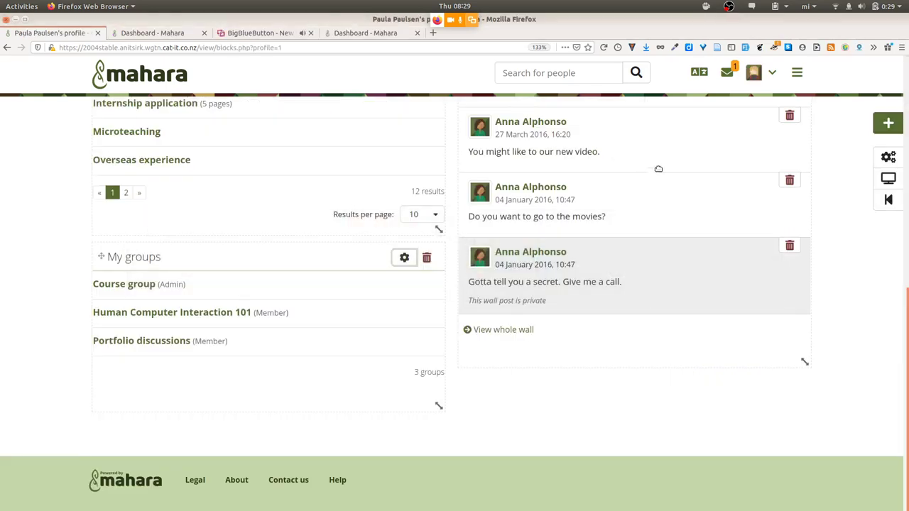
{"action": "left_click", "coordinate": [797, 72]}
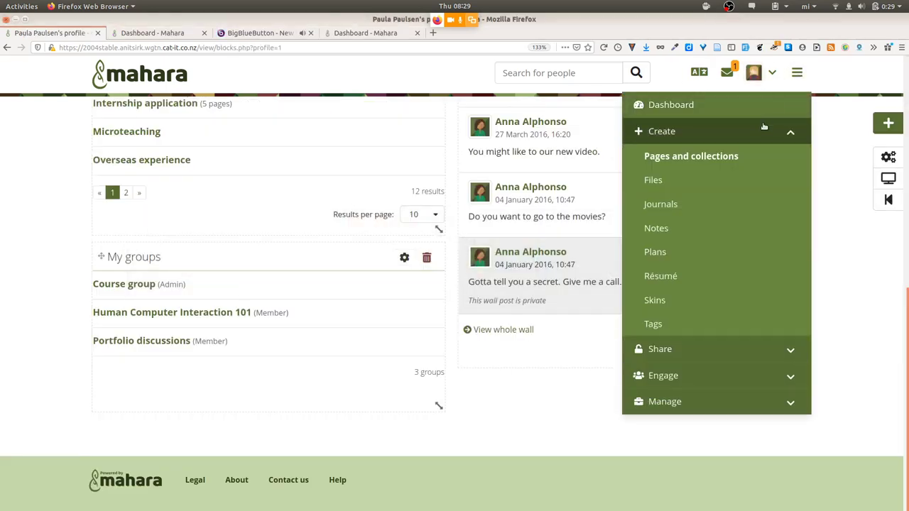
{"action": "left_click", "coordinate": [710, 156]}
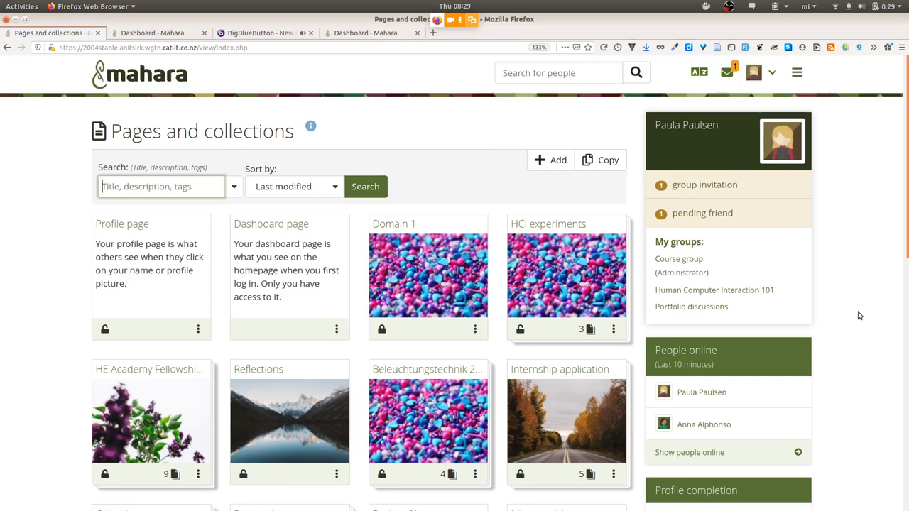
{"action": "scroll", "coordinate": [858, 315], "scroll_direction": "down", "scroll_amount": 1}
{"action": "scroll", "coordinate": [858, 315], "scroll_direction": "down", "scroll_amount": 1}
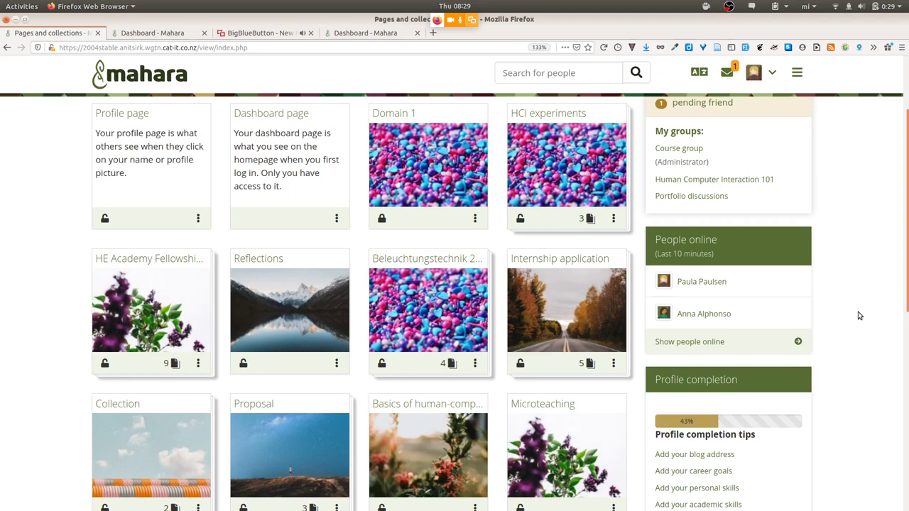
Open the HCI experiments collection for editing and highlight the recommended cover image dimensions.
{"action": "left_click", "coordinate": [615, 221]}
{"action": "left_click", "coordinate": [578, 261]}
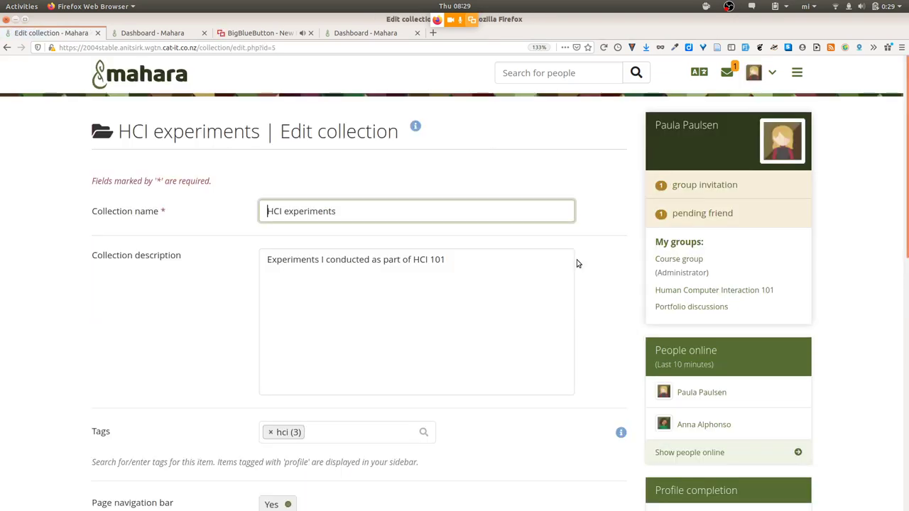
{"action": "scroll", "coordinate": [577, 263], "scroll_direction": "down", "scroll_amount": 8}
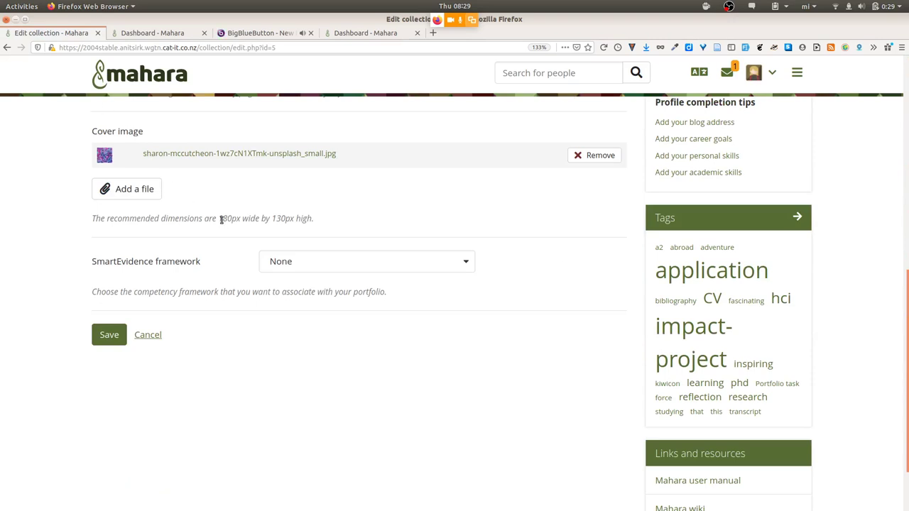
{"action": "left_click_drag", "start_coordinate": [220, 220], "coordinate": [296, 217]}
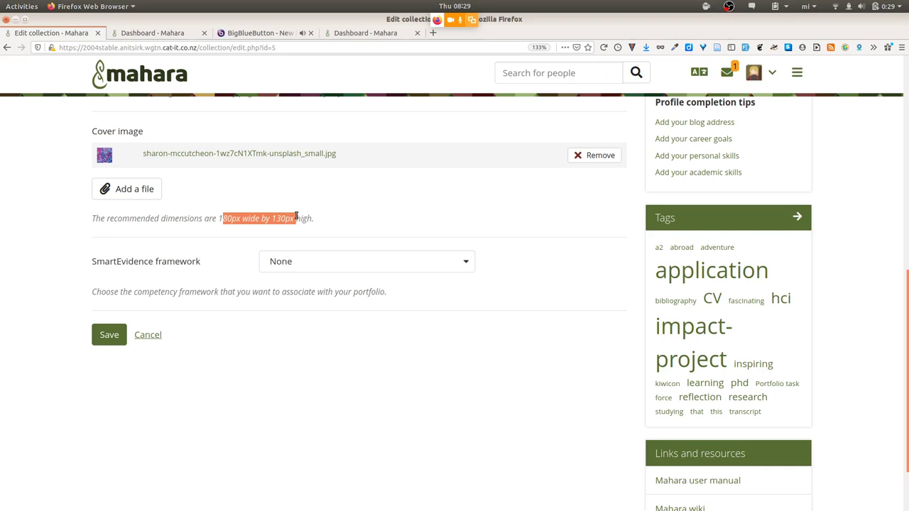
Set the collection's cover image to eduardo-gorghetto-gNRqK6A7EeQ-unsplash_small.jpg from the Cover images folder and save the collection.
{"action": "left_click", "coordinate": [126, 190]}
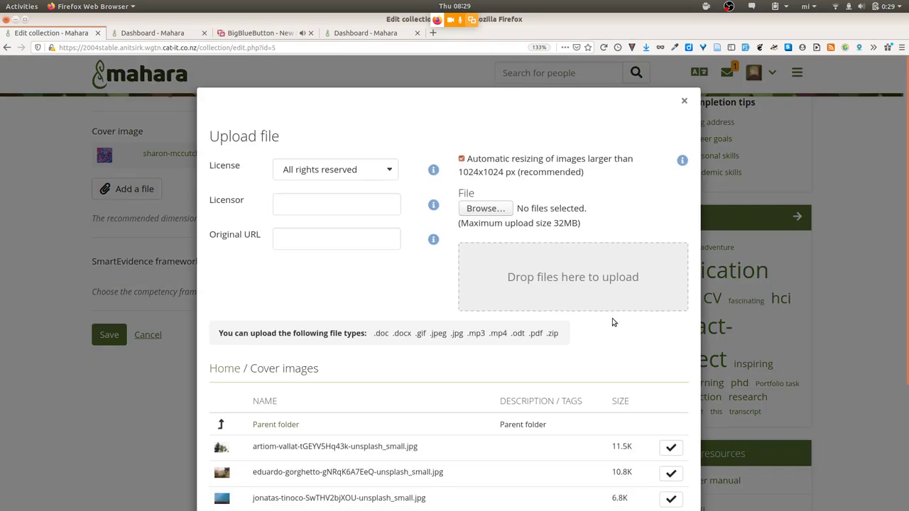
{"action": "scroll", "coordinate": [613, 320], "scroll_direction": "down", "scroll_amount": 2}
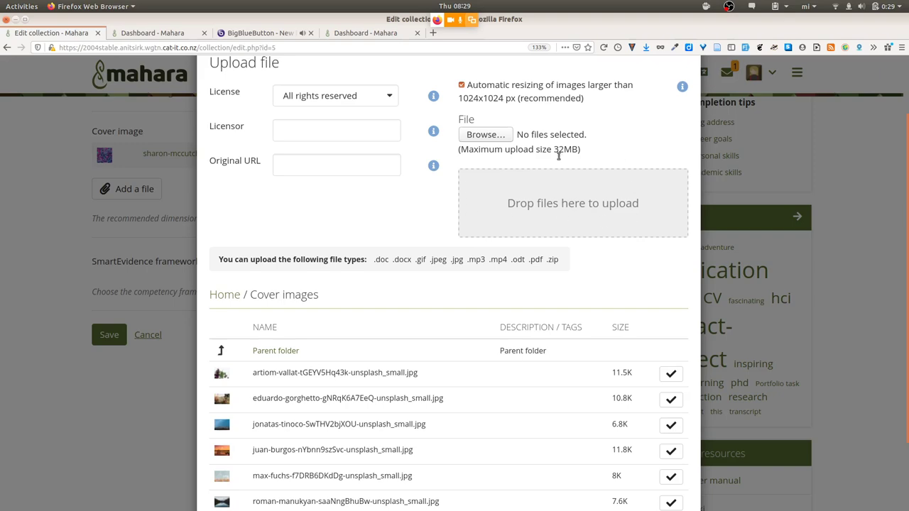
{"action": "scroll", "coordinate": [480, 373], "scroll_direction": "down", "scroll_amount": 3}
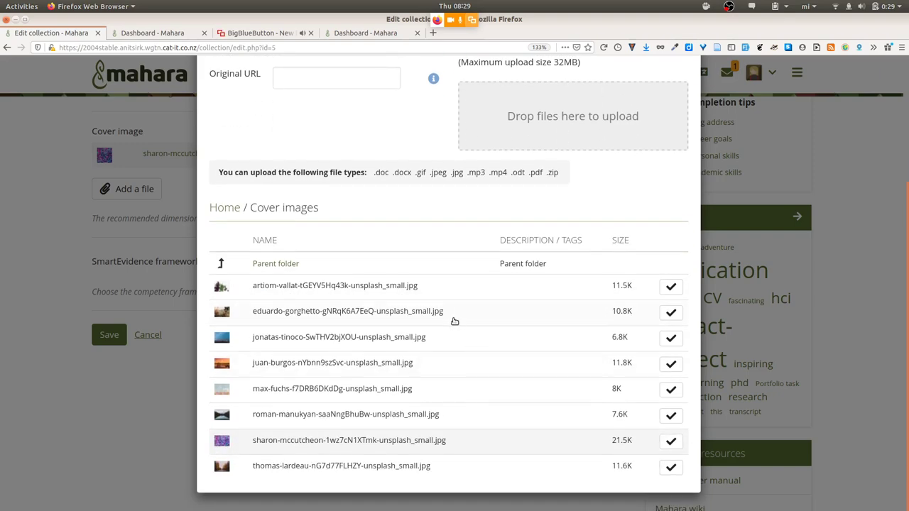
{"action": "left_click", "coordinate": [455, 314]}
{"action": "left_click", "coordinate": [104, 337]}
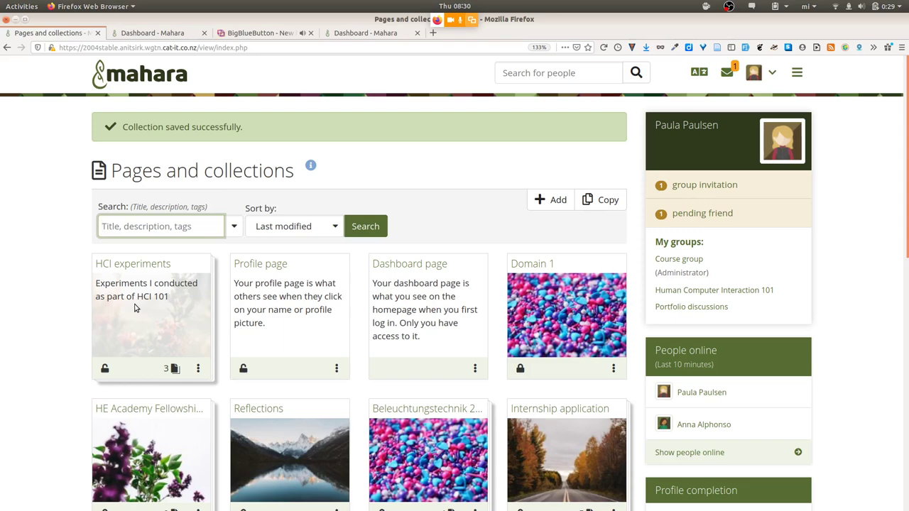
{"action": "left_click", "coordinate": [59, 276]}
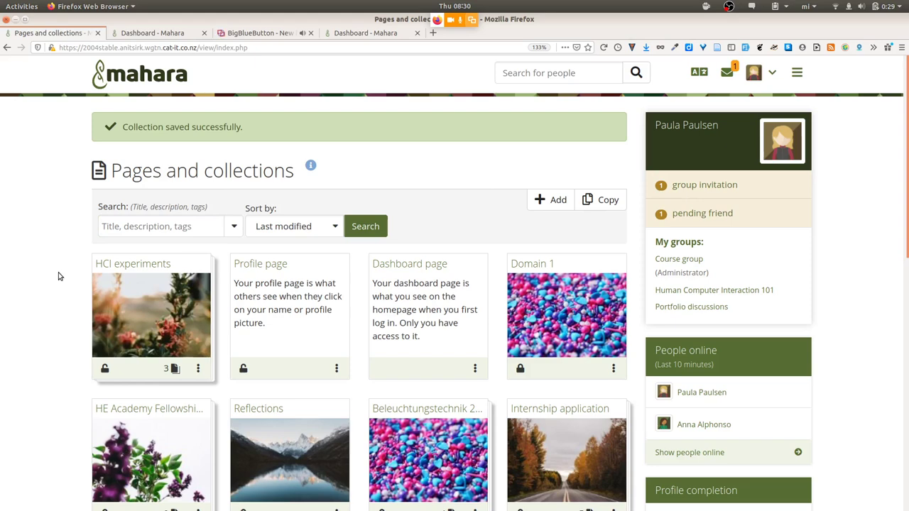
Review the permitted upload file types in the HCI experiments cover image dialog, and leave the collection settings without saving.
{"action": "left_click", "coordinate": [198, 370]}
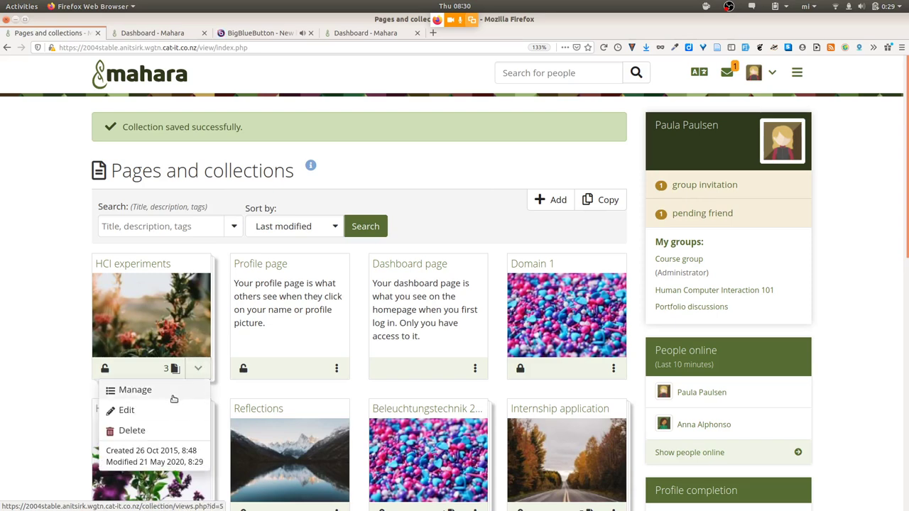
{"action": "left_click", "coordinate": [125, 410]}
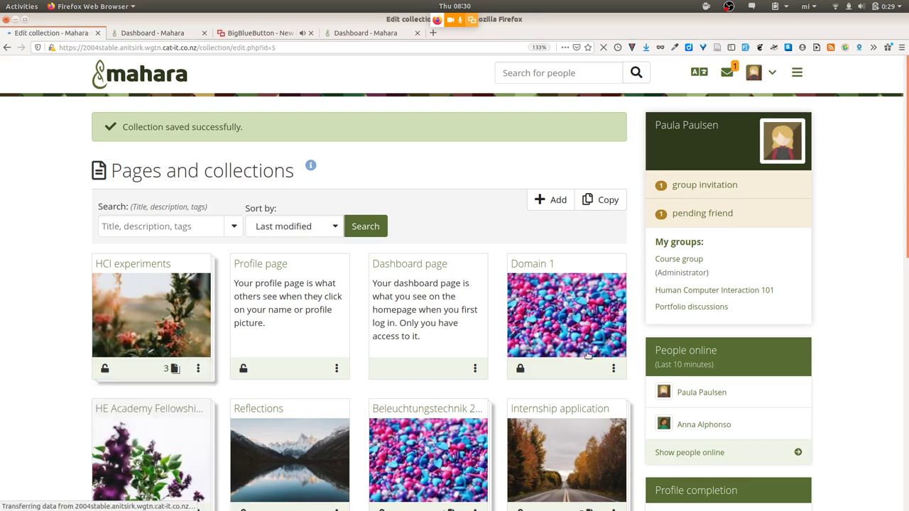
{"action": "scroll", "coordinate": [587, 352], "scroll_direction": "down", "scroll_amount": 3}
{"action": "scroll", "coordinate": [587, 353], "scroll_direction": "down", "scroll_amount": 3}
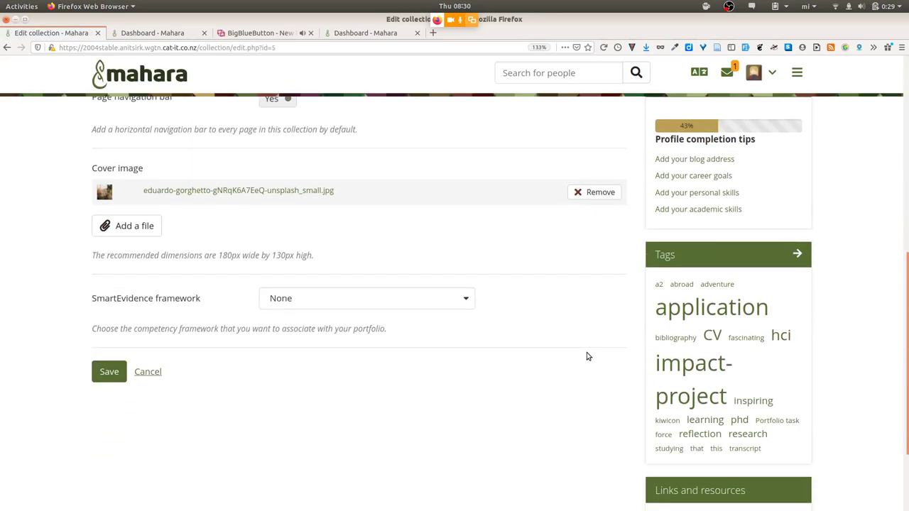
{"action": "left_click", "coordinate": [136, 226]}
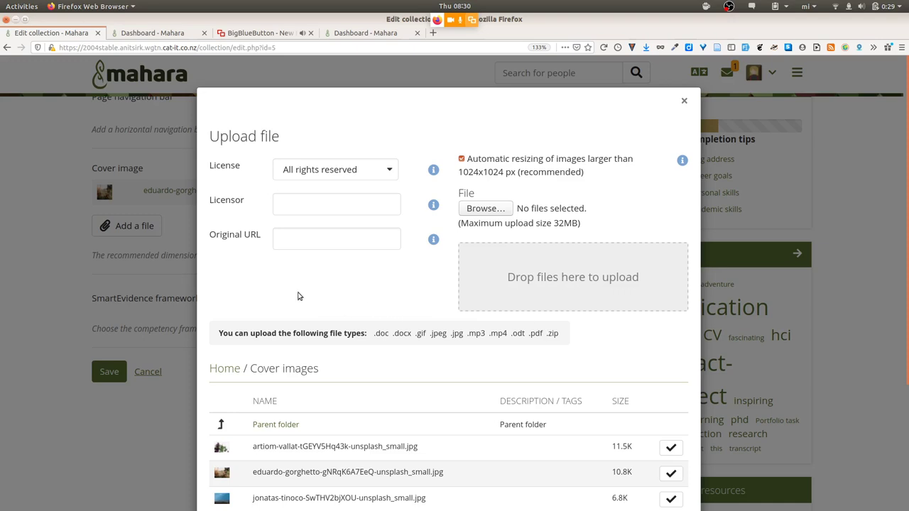
{"action": "right_click", "coordinate": [221, 335]}
{"action": "key", "text": "Escape"}
{"action": "left_click_drag", "start_coordinate": [221, 334], "coordinate": [370, 339]}
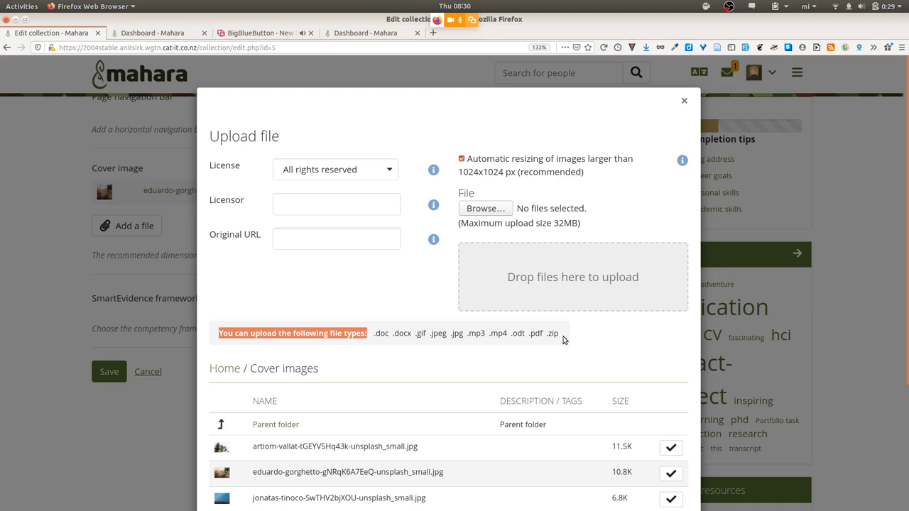
{"action": "left_click", "coordinate": [683, 99]}
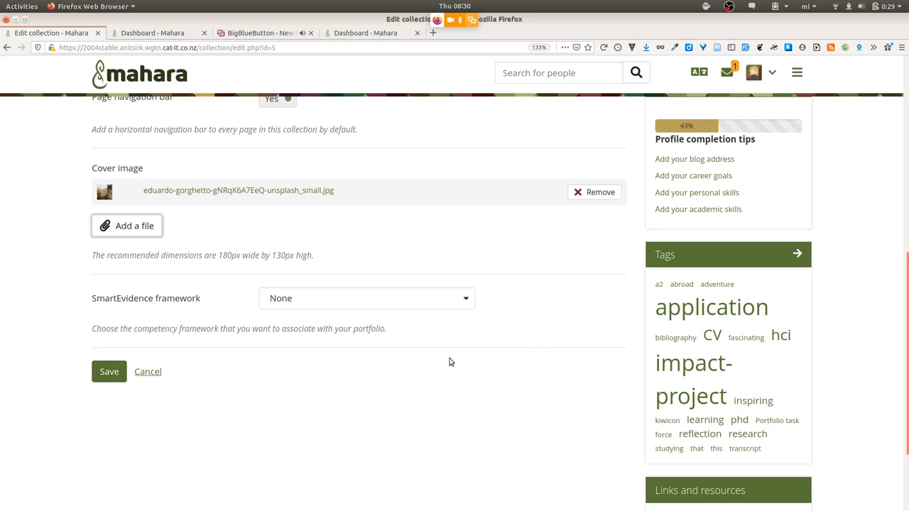
{"action": "left_click", "coordinate": [147, 372]}
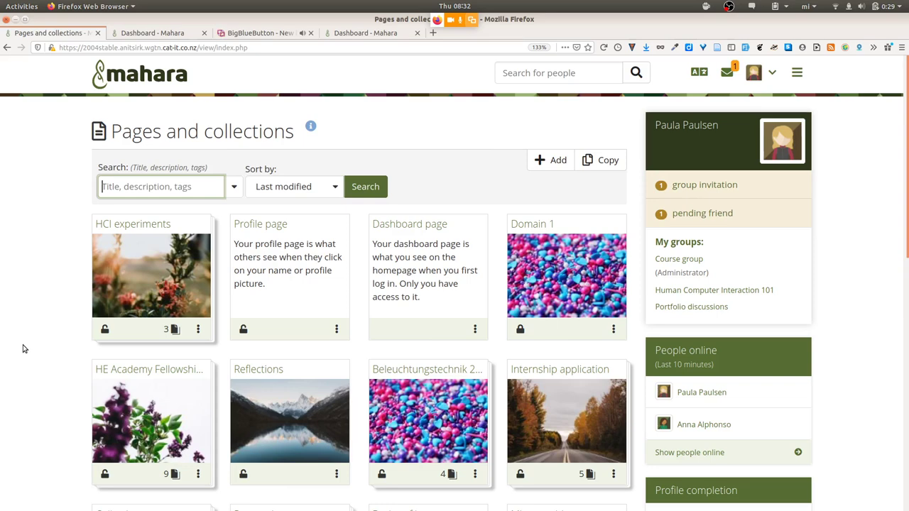
Switch to Chromium and view the login options on the MyPortfolio home page.
{"action": "key", "text": "alt+Tab"}
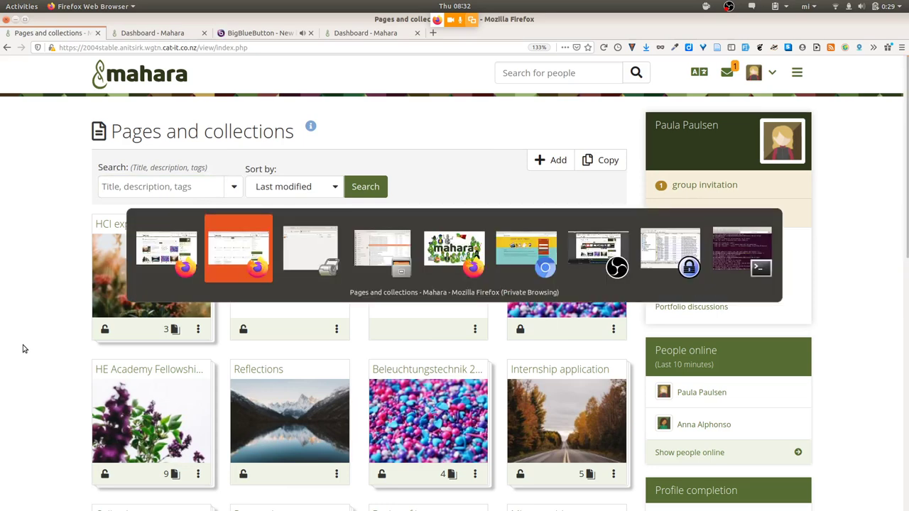
{"action": "key", "text": "alt+Tab"}
{"action": "key", "text": "alt+Tab"}
{"action": "key", "text": "alt+Tab"}
{"action": "key", "text": "alt+Tab"}
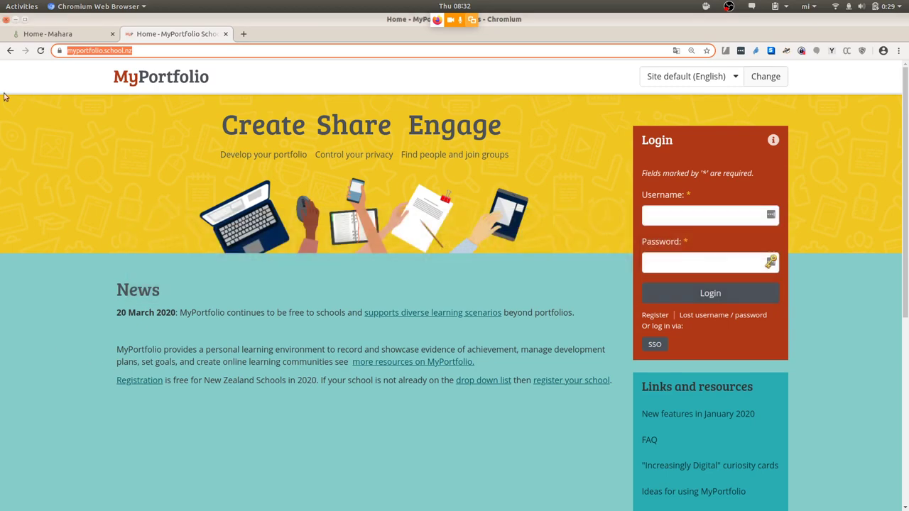
{"action": "left_click", "coordinate": [622, 348]}
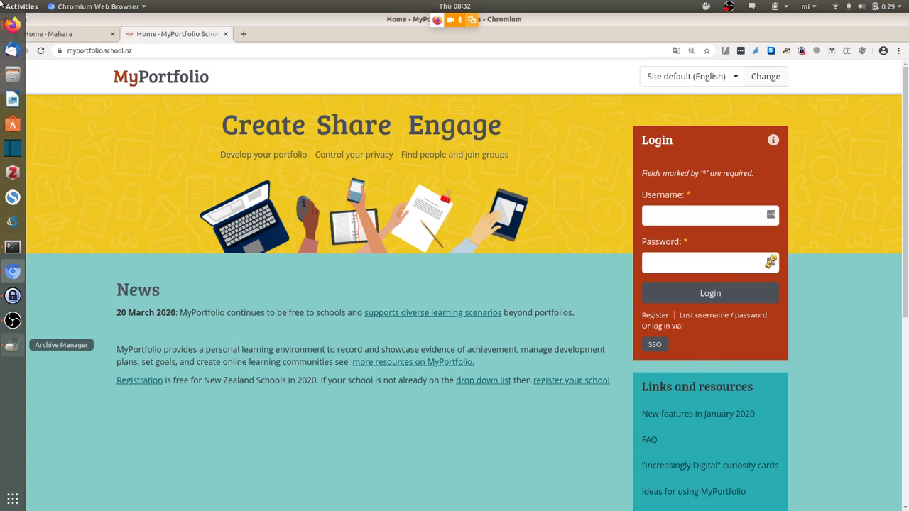
Expand the Administration login on the webservices-mahara demo site to view its fields, and return to the Firefox window.
{"action": "left_click", "coordinate": [62, 34]}
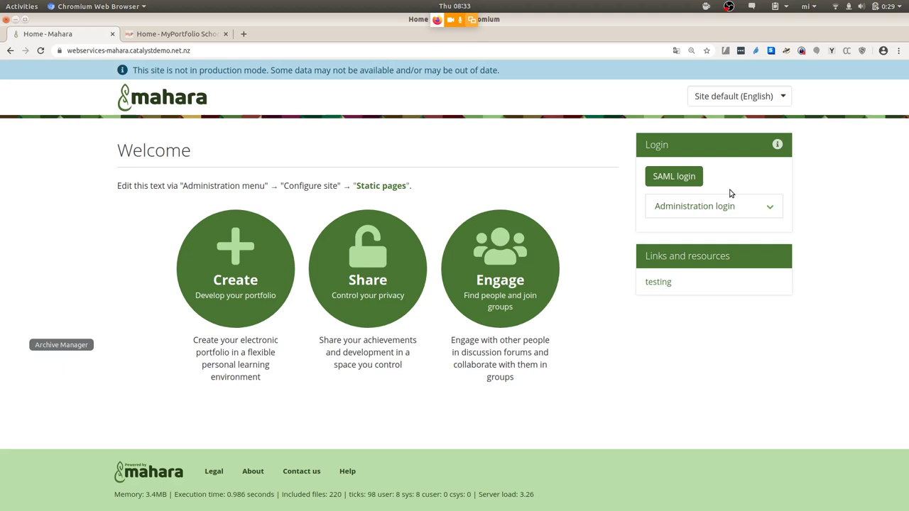
{"action": "left_click", "coordinate": [762, 217]}
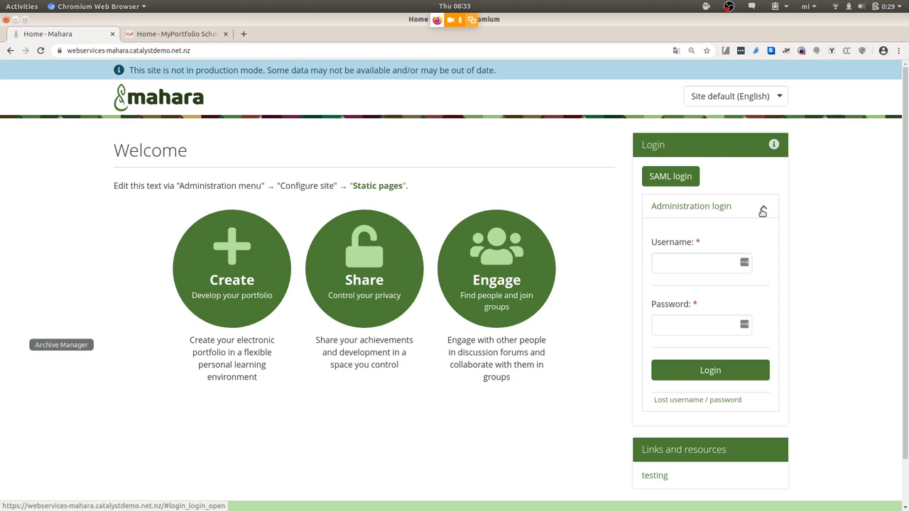
{"action": "key", "text": "alt+Tab"}
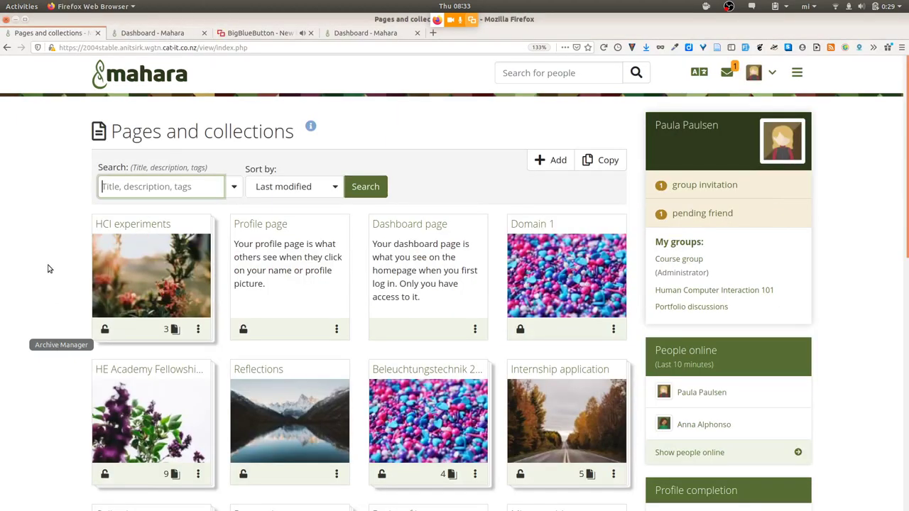
Switch to the webservices-mahara demo site and open the account's institution membership settings.
{"action": "left_click", "coordinate": [155, 35]}
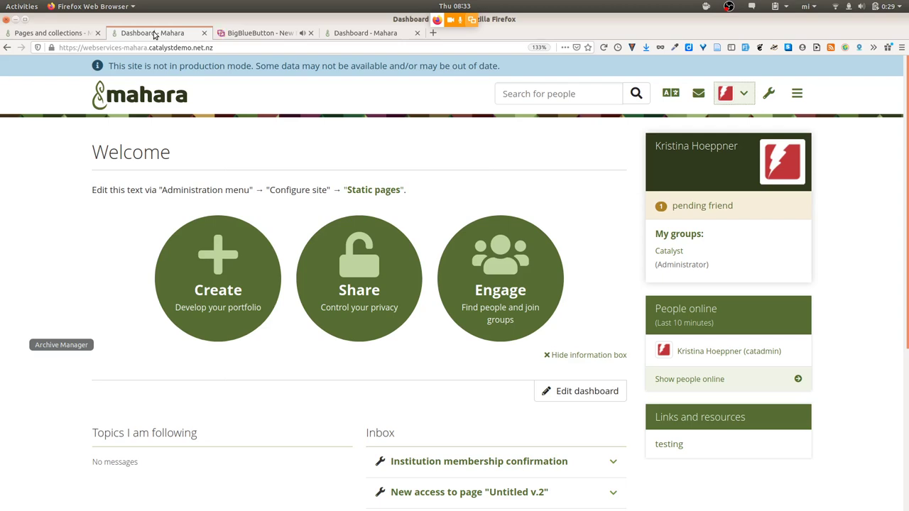
{"action": "left_click", "coordinate": [746, 94]}
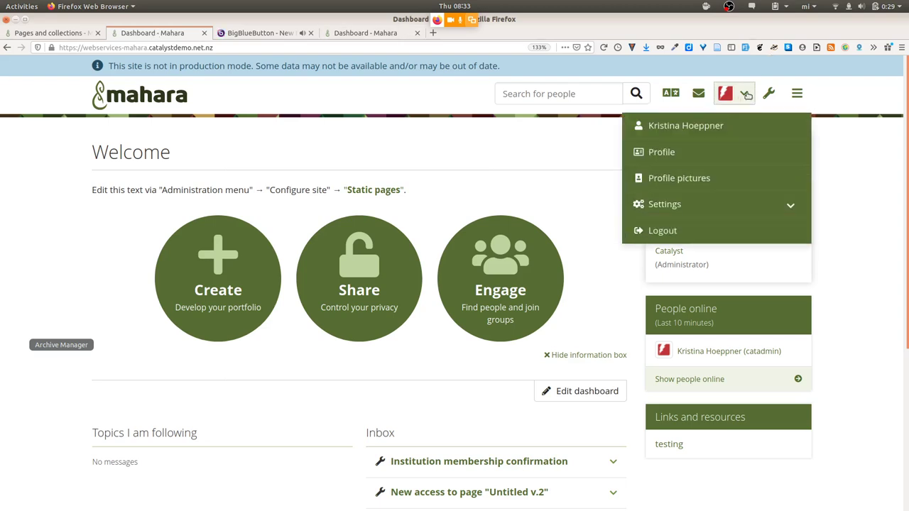
{"action": "left_click", "coordinate": [746, 206]}
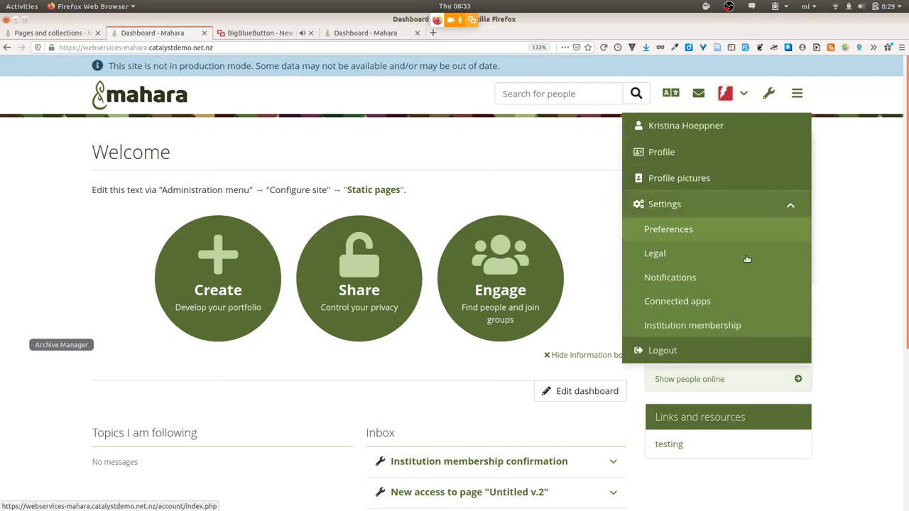
{"action": "left_click", "coordinate": [739, 324]}
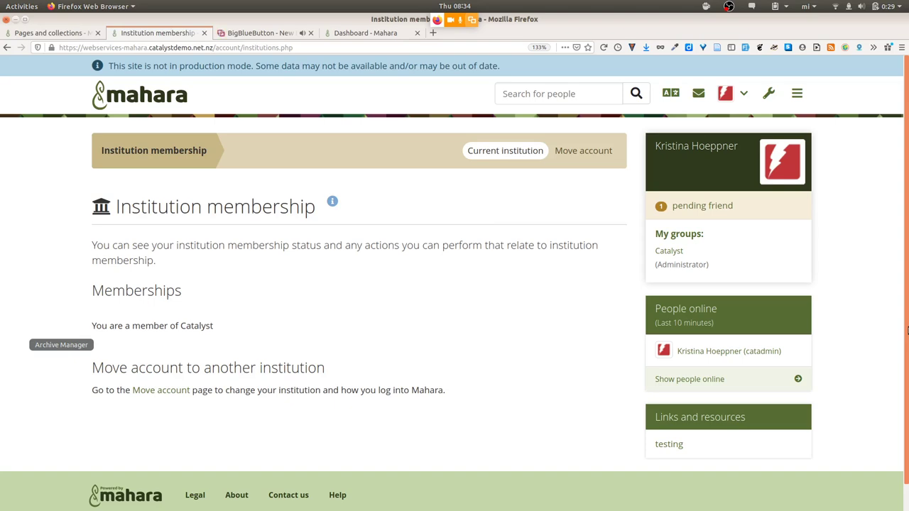
Open the account move form and select Catalyst IT Limited Identity Server - SAML as the institution to move to.
{"action": "left_click", "coordinate": [596, 160]}
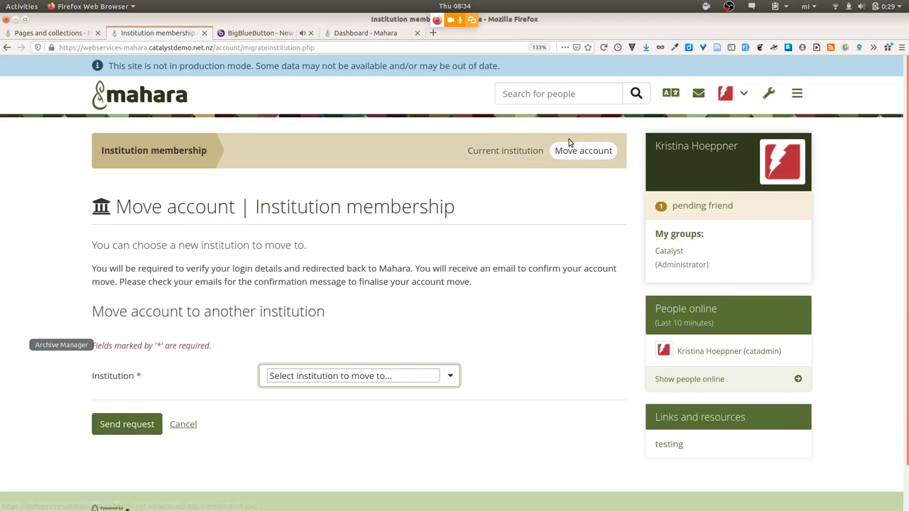
{"action": "left_click", "coordinate": [423, 379]}
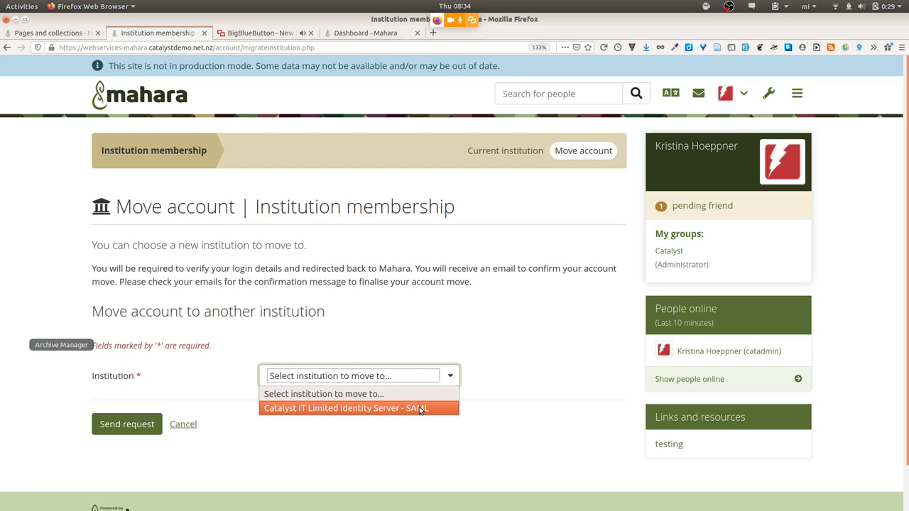
{"action": "left_click", "coordinate": [419, 409]}
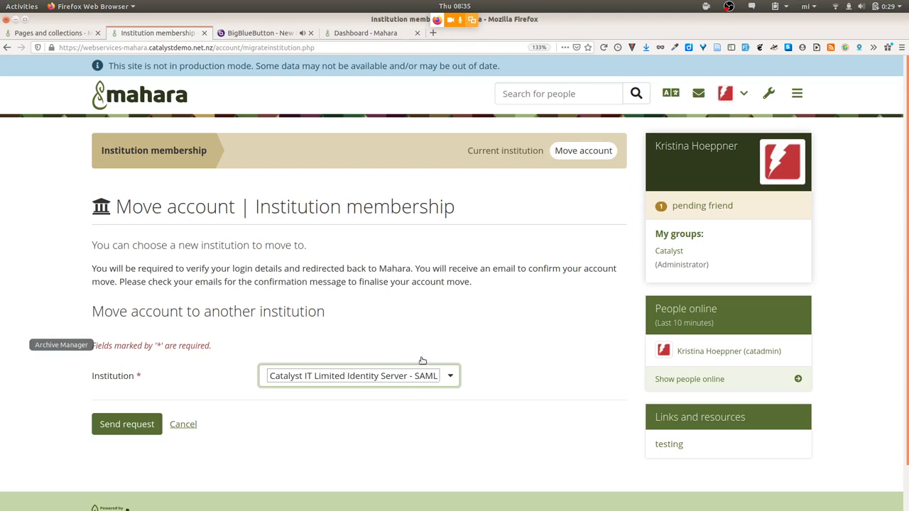
Switch to the master.dev.mahara.org site and open the administration settings of the School institution.
{"action": "left_click", "coordinate": [389, 38]}
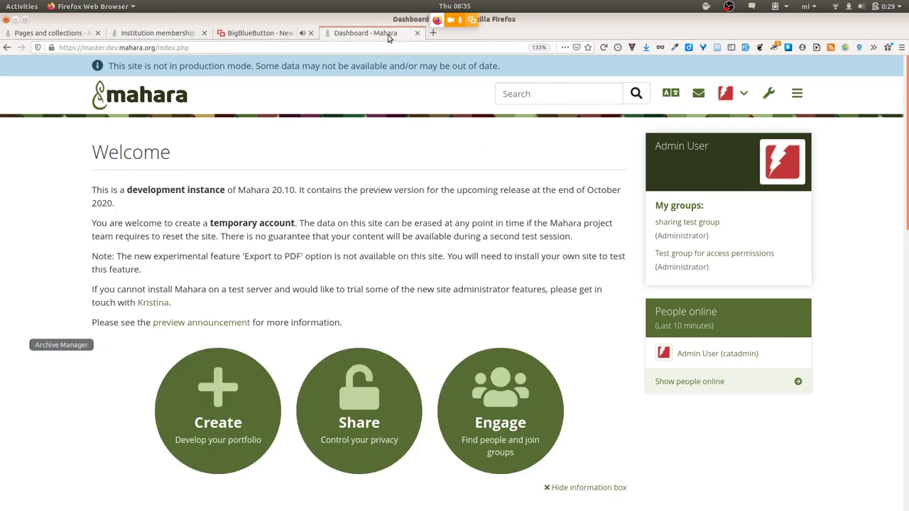
{"action": "left_click", "coordinate": [765, 94]}
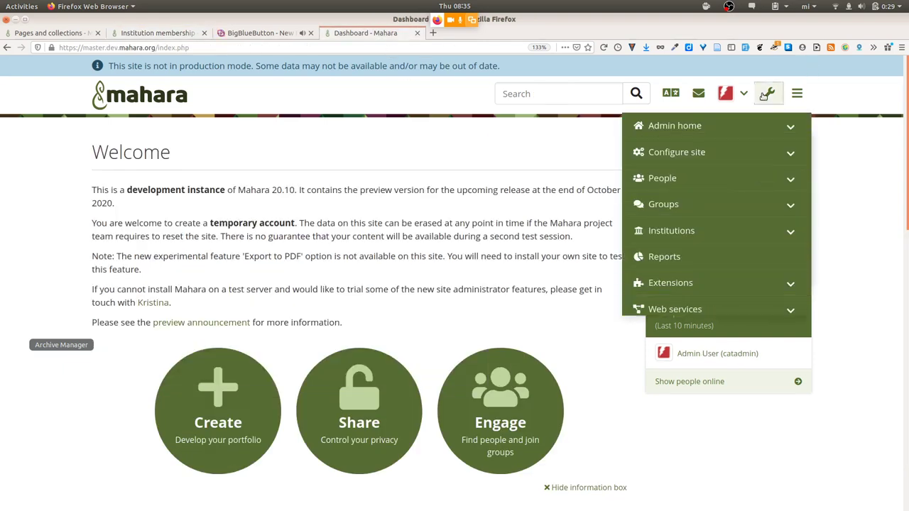
{"action": "left_click", "coordinate": [739, 230]}
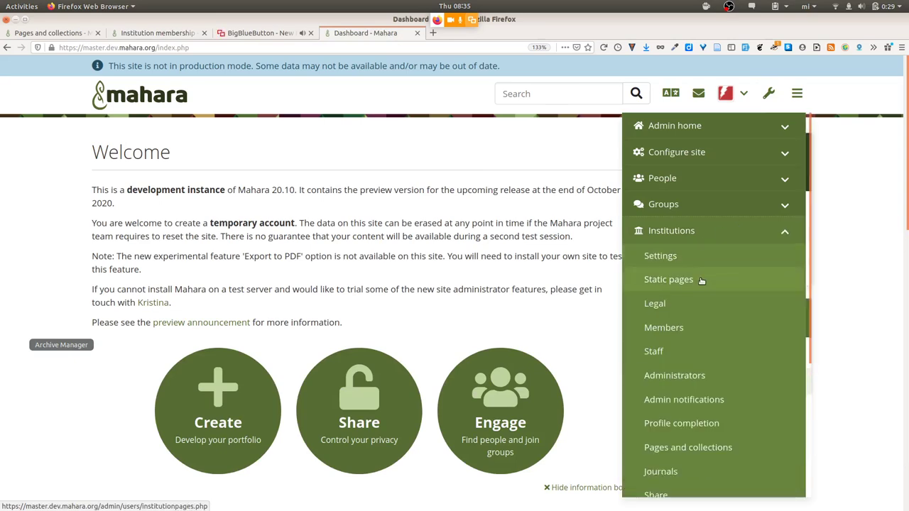
{"action": "left_click", "coordinate": [692, 256]}
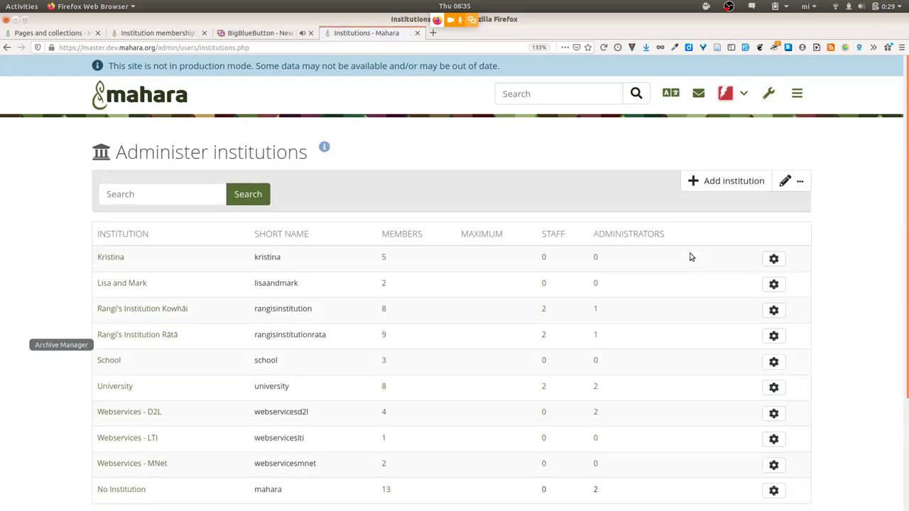
{"action": "left_click", "coordinate": [774, 362]}
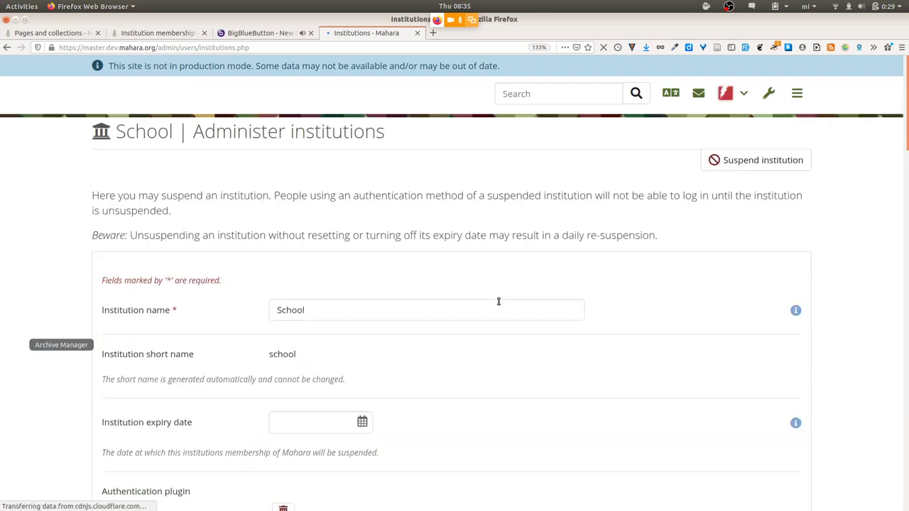
Choose the SAML 2.0 Identity Provider authentication plugin for the School institution and open its configuration form.
{"action": "scroll", "coordinate": [499, 301], "scroll_direction": "down", "scroll_amount": 7}
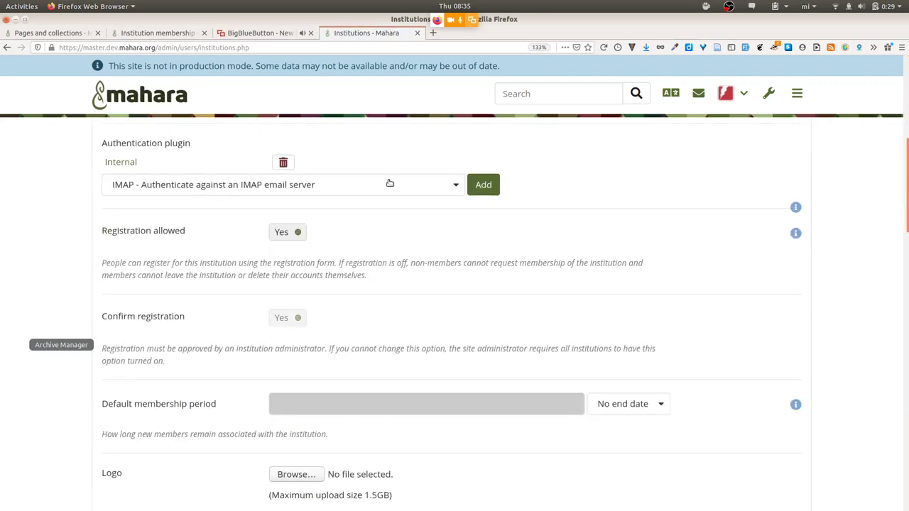
{"action": "left_click", "coordinate": [390, 185]}
{"action": "left_click", "coordinate": [305, 247]}
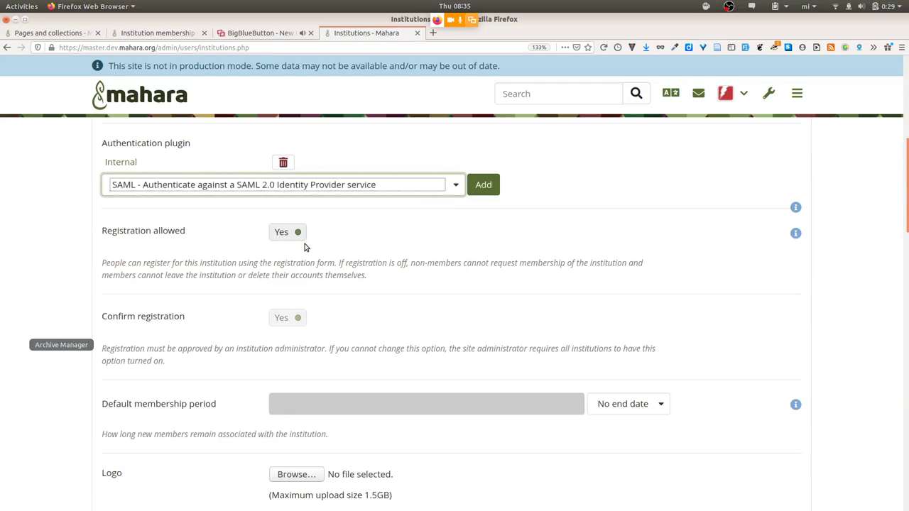
{"action": "left_click", "coordinate": [486, 183]}
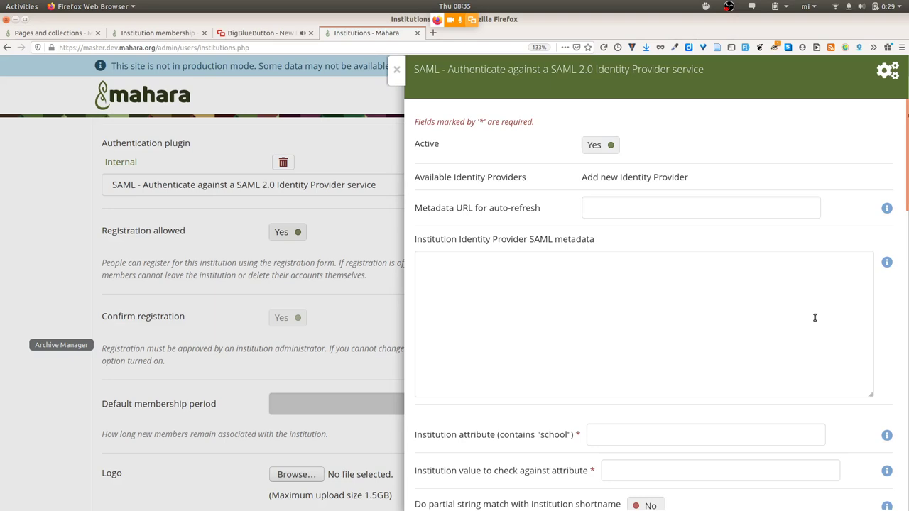
Examine the SAML configuration fields, including the avatar icon SSO field, the role mappings and the auto group administration options.
{"action": "scroll", "coordinate": [815, 318], "scroll_direction": "down", "scroll_amount": 2}
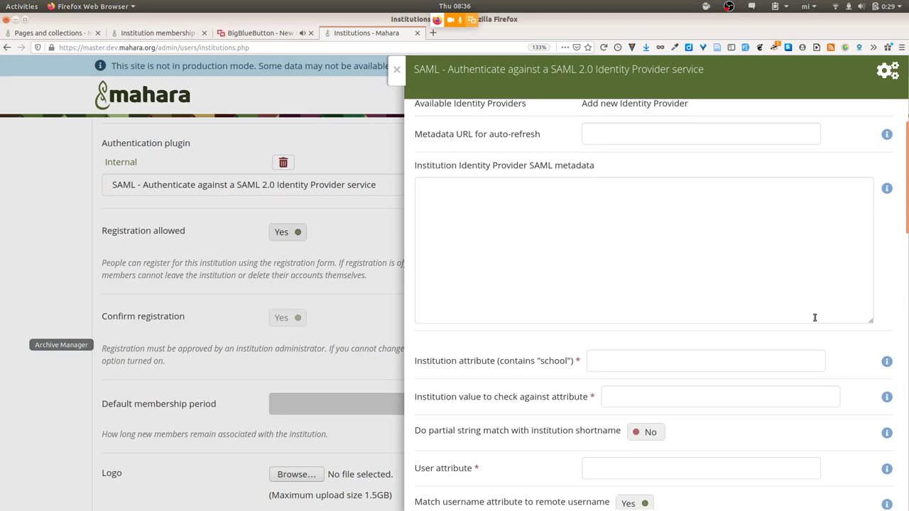
{"action": "scroll", "coordinate": [815, 318], "scroll_direction": "down", "scroll_amount": 5}
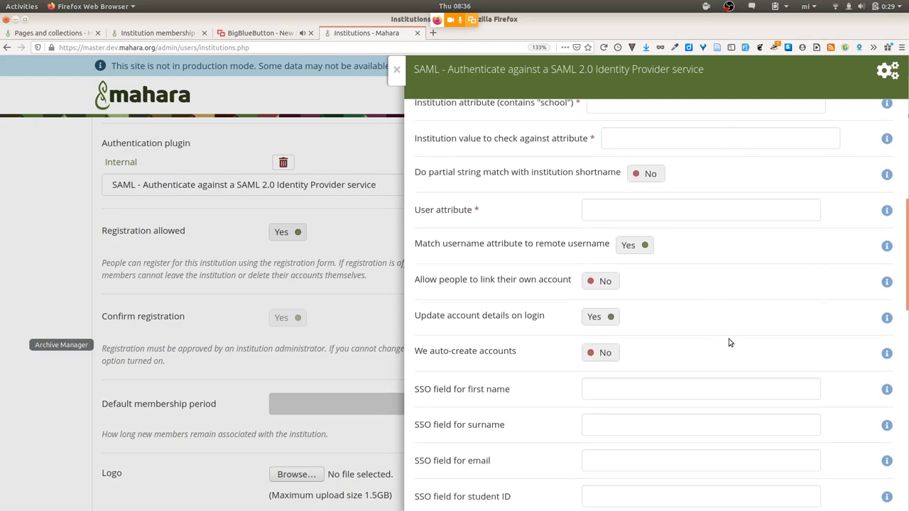
{"action": "scroll", "coordinate": [730, 343], "scroll_direction": "down", "scroll_amount": 6}
{"action": "scroll", "coordinate": [730, 340], "scroll_direction": "down", "scroll_amount": 2}
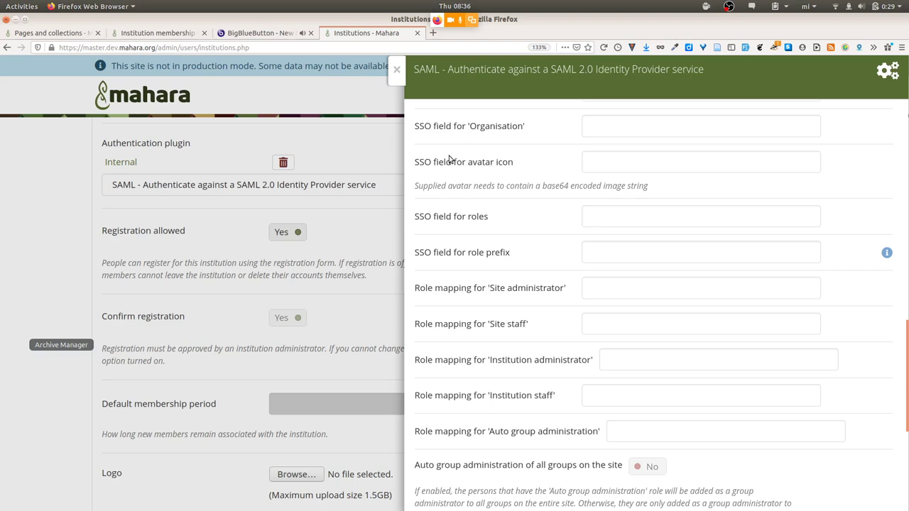
{"action": "left_click_drag", "start_coordinate": [468, 163], "coordinate": [518, 166]}
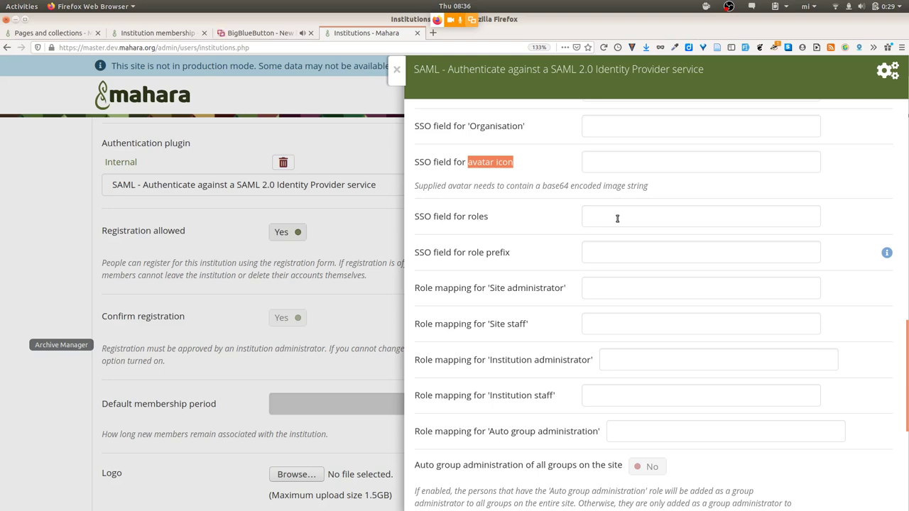
{"action": "scroll", "coordinate": [534, 292], "scroll_direction": "down", "scroll_amount": 3}
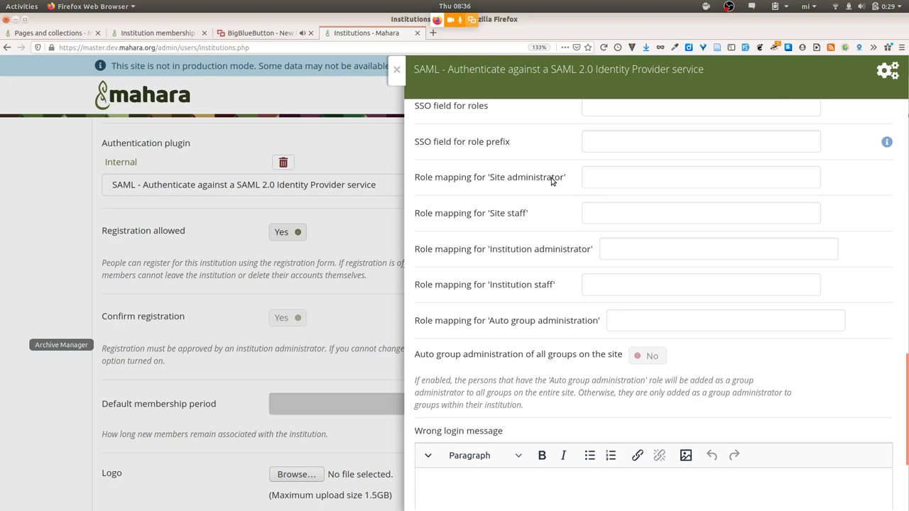
{"action": "left_click", "coordinate": [595, 283]}
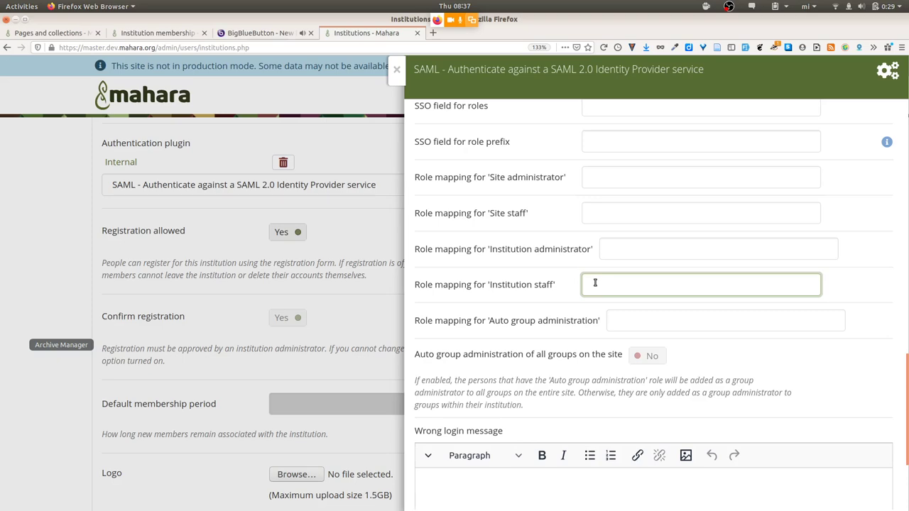
{"action": "left_click_drag", "start_coordinate": [415, 324], "coordinate": [559, 332]}
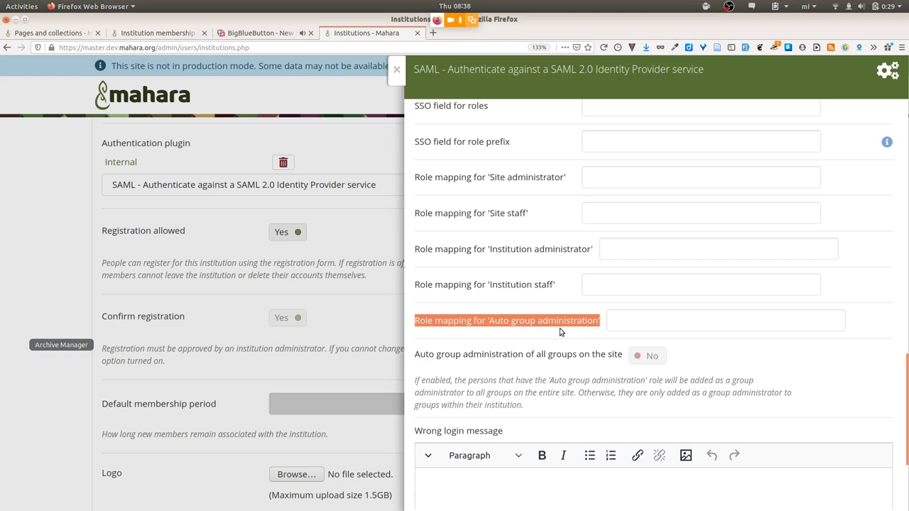
{"action": "left_click", "coordinate": [553, 359]}
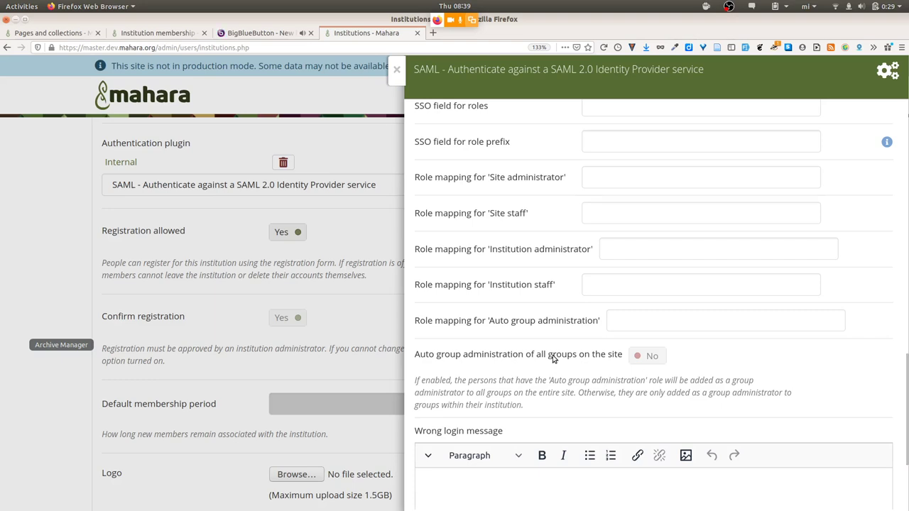
Switch to the full-screen Mahara presentation and advance to the "Users are people" slide.
{"action": "key", "text": "alt+Tab"}
{"action": "key", "text": "alt+Tab"}
{"action": "key", "text": "alt+Tab"}
{"action": "key", "text": "alt+Tab"}
{"action": "key", "text": "alt+Tab"}
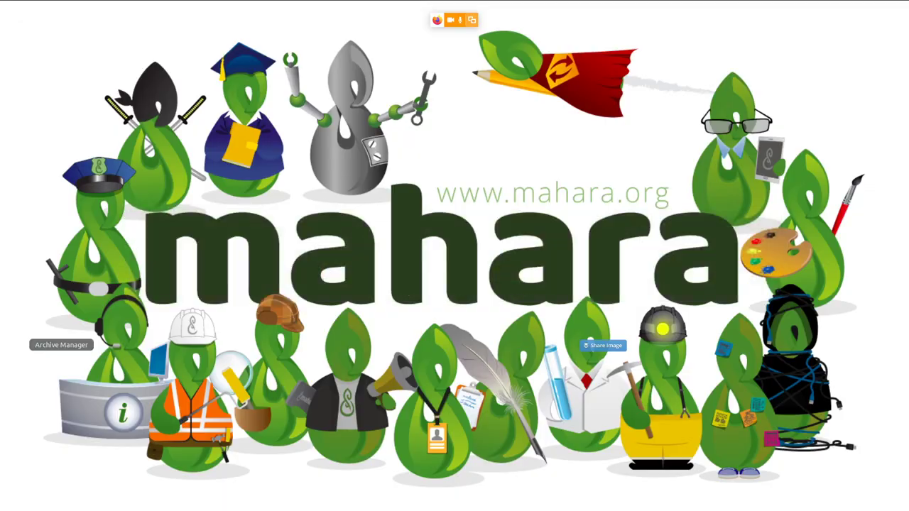
{"action": "key", "text": "Right"}
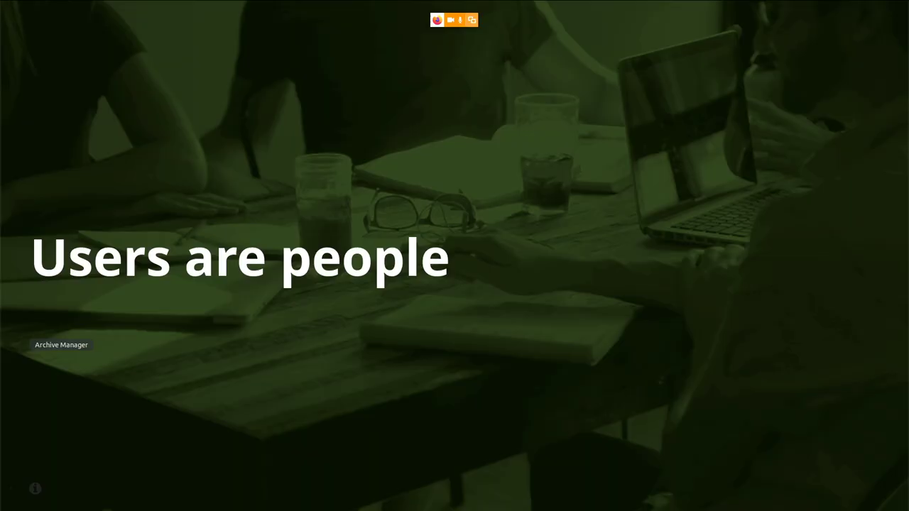